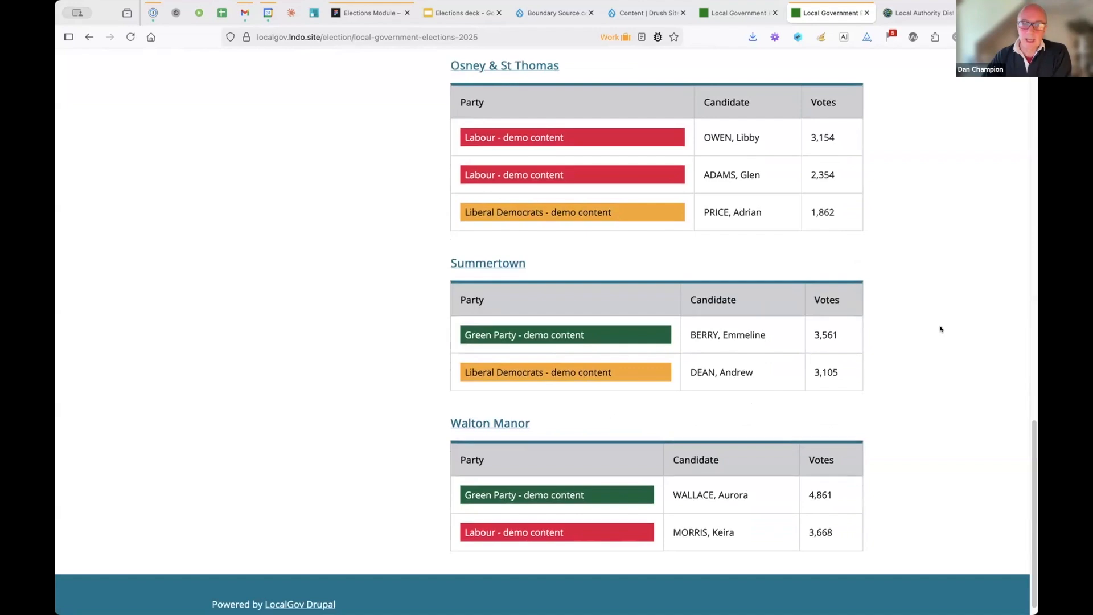
scroll(941, 329, "up", 10)
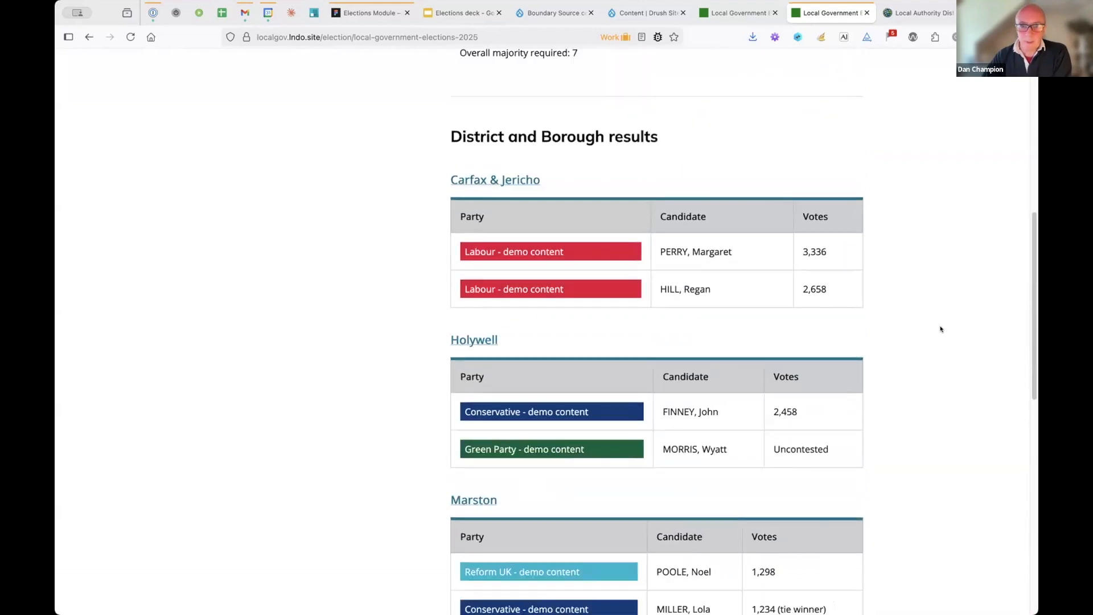
- Open the Local Government Elections 2025 electoral map
left_click(249, 288)
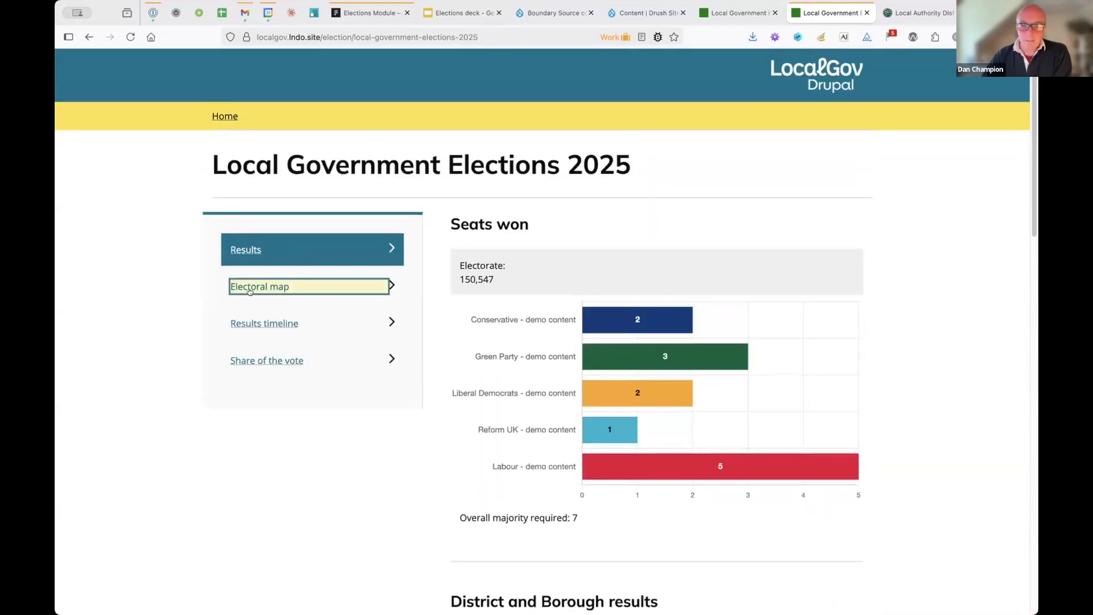
scroll(944, 300, "down", 4)
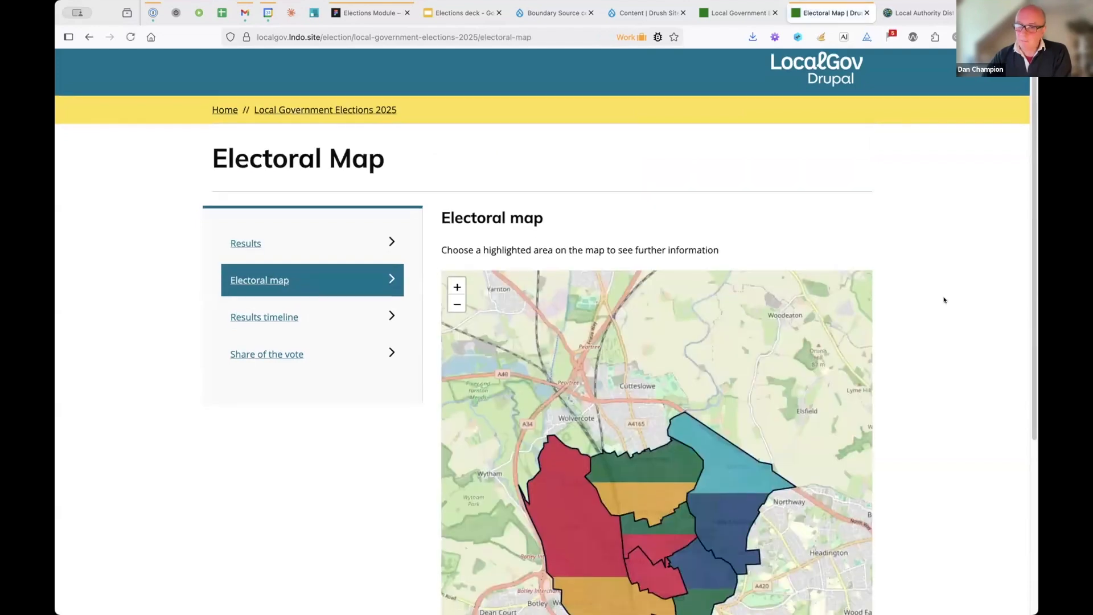
scroll(944, 300, "down", 1)
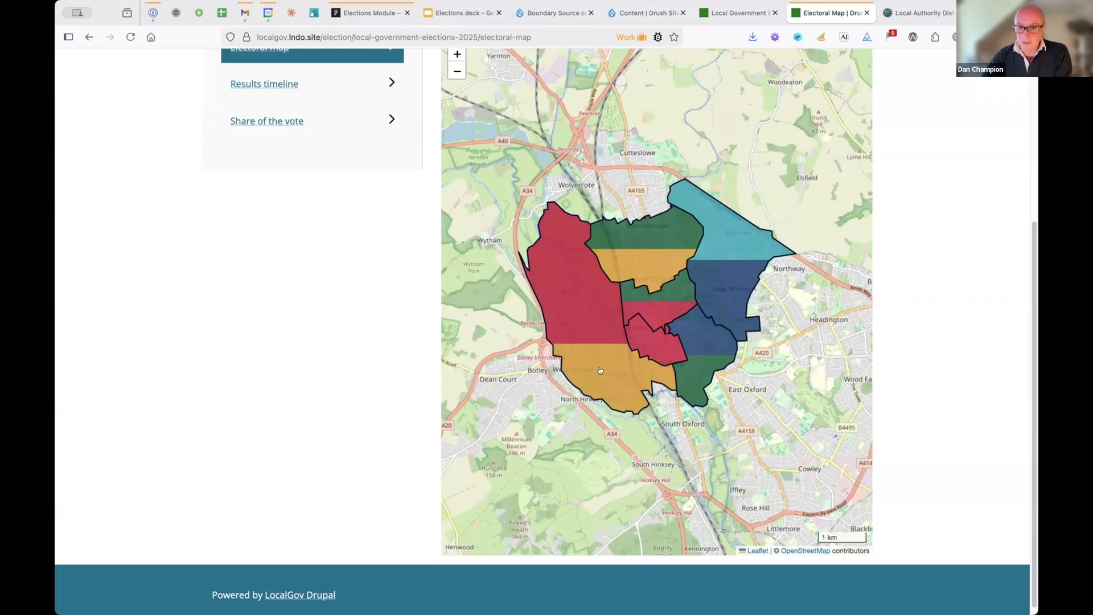
- View the Osney & St Thomas and Holywell seat counts, then open the results timeline
left_click(580, 325)
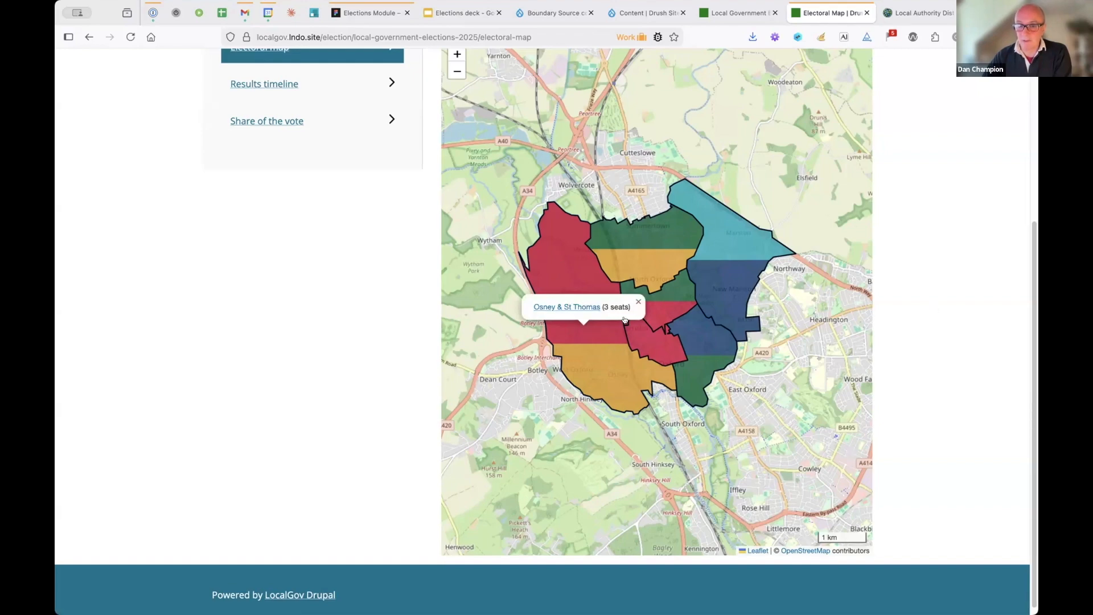
left_click(636, 301)
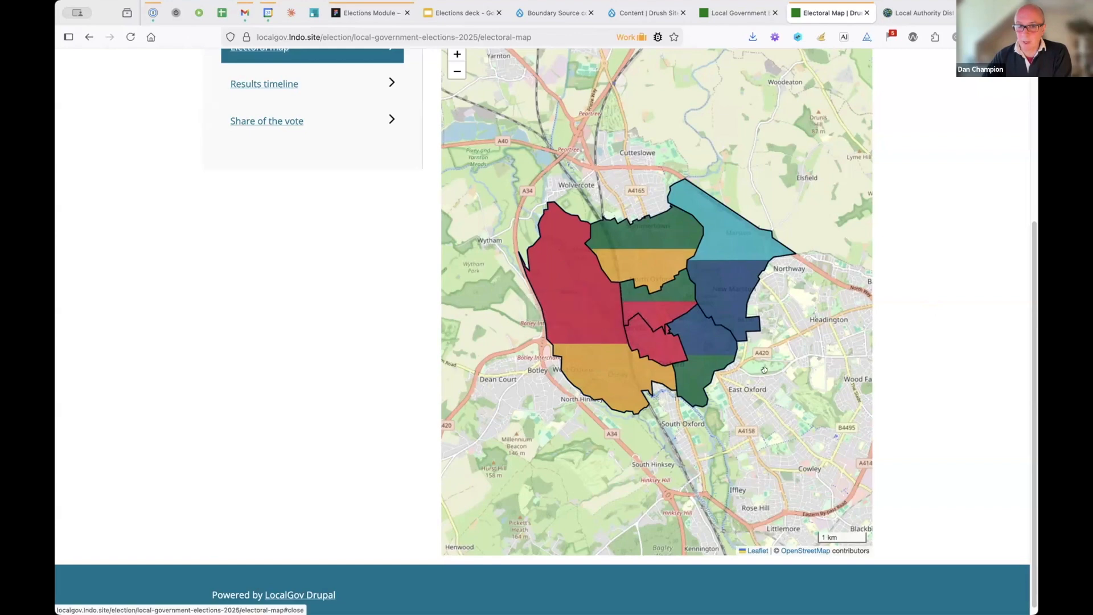
left_click(700, 339)
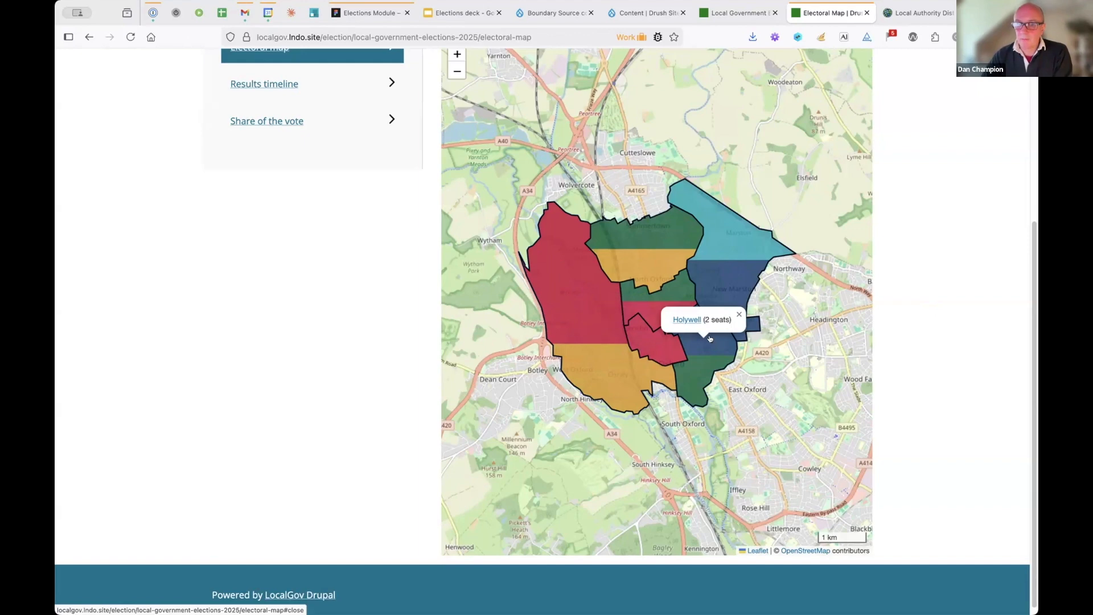
left_click(735, 313)
scroll(336, 301, "up", 2)
left_click(269, 194)
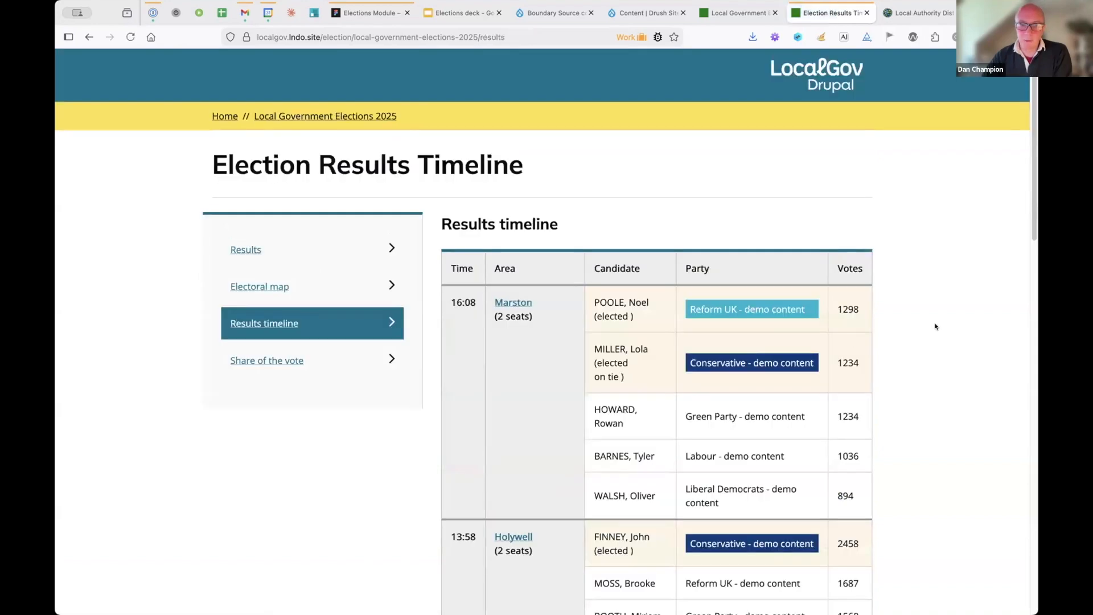
- Browse the results timeline, including Marston's 16:08 result, then open Share of the vote
scroll(935, 326, "down", 2)
scroll(935, 326, "down", 1)
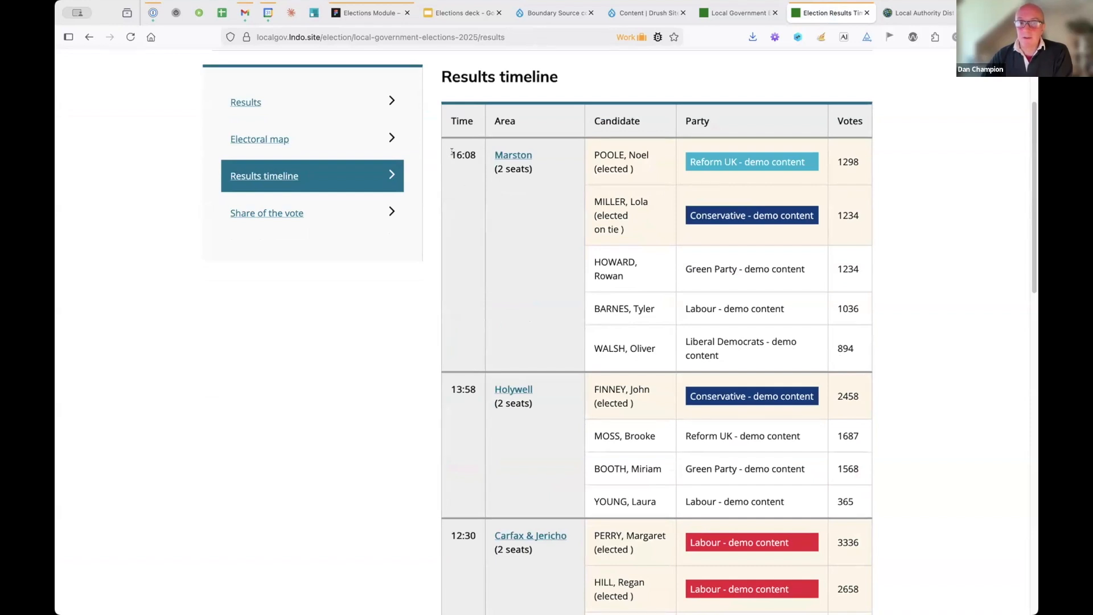
left_click_drag(452, 153, 476, 152)
left_click(472, 153)
scroll(953, 302, "down", 10)
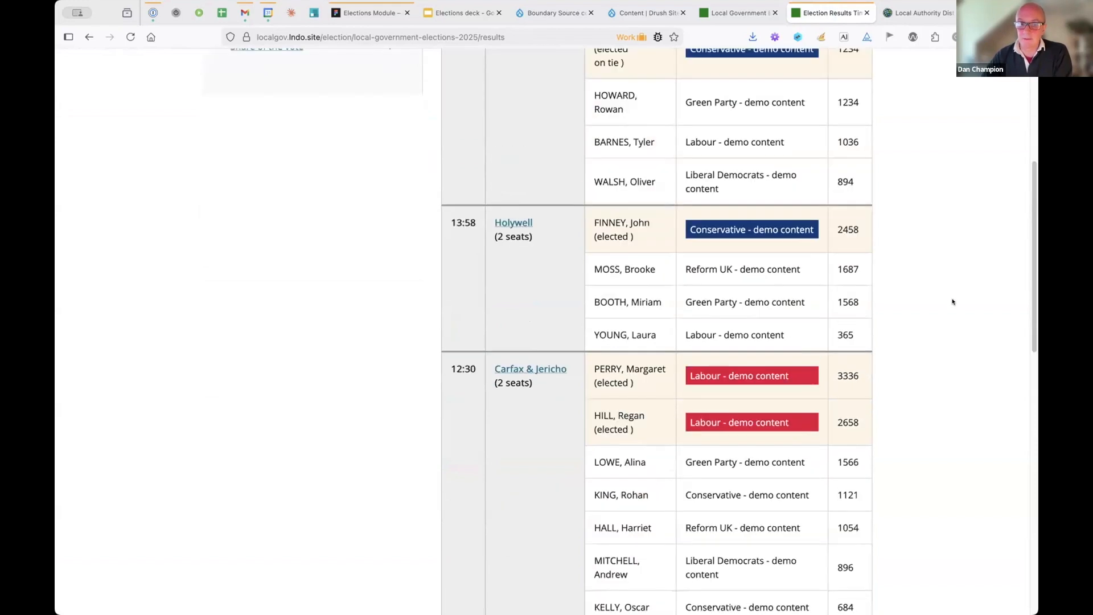
scroll(953, 302, "down", 6)
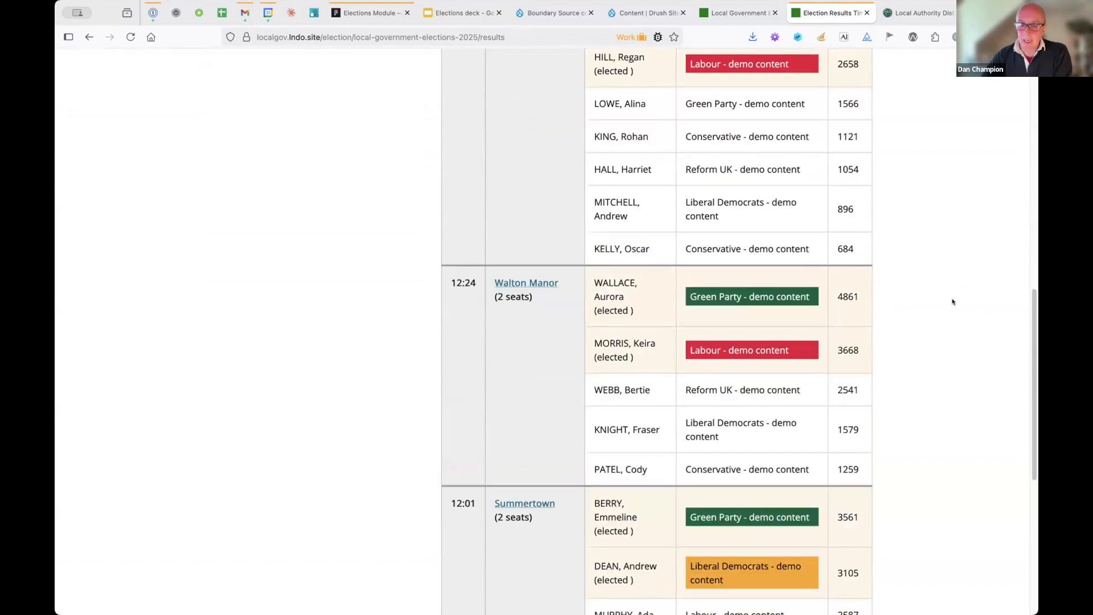
key("Home")
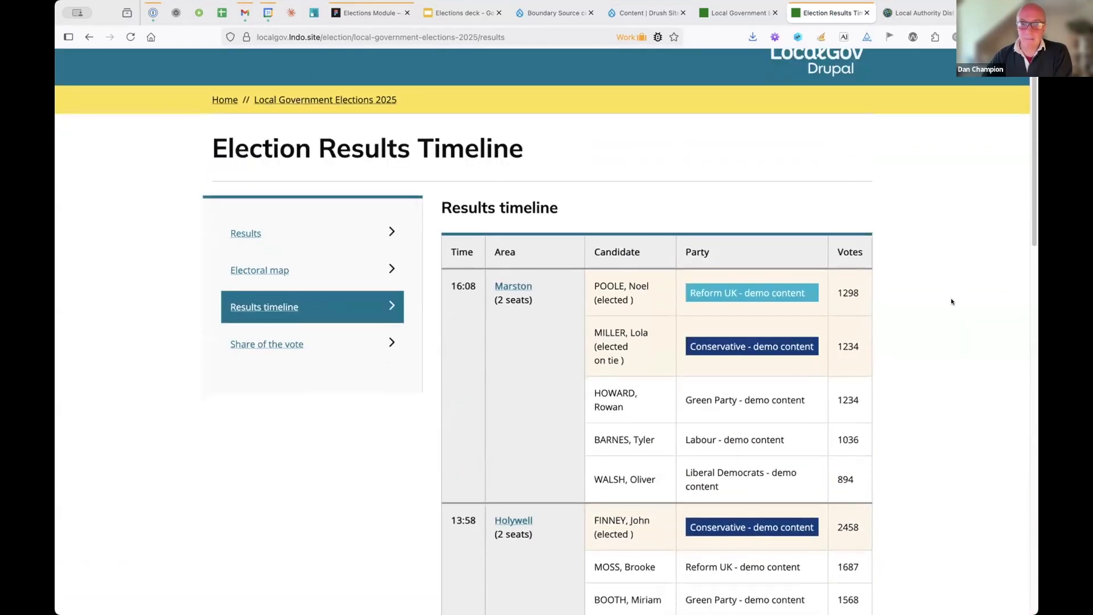
scroll(951, 301, "down", 3)
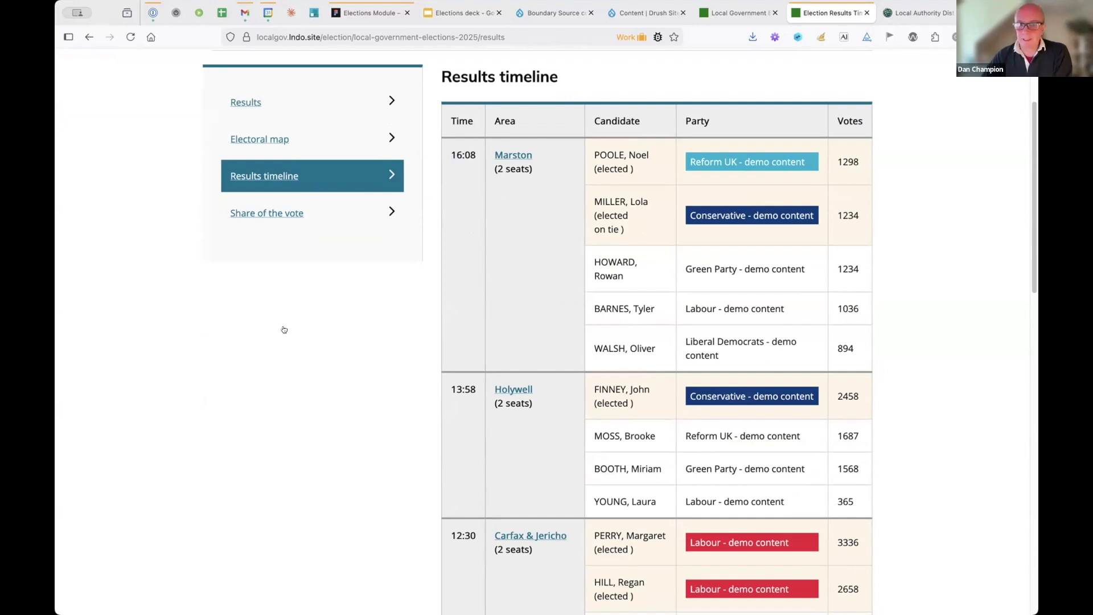
key("Tab")
key("Return")
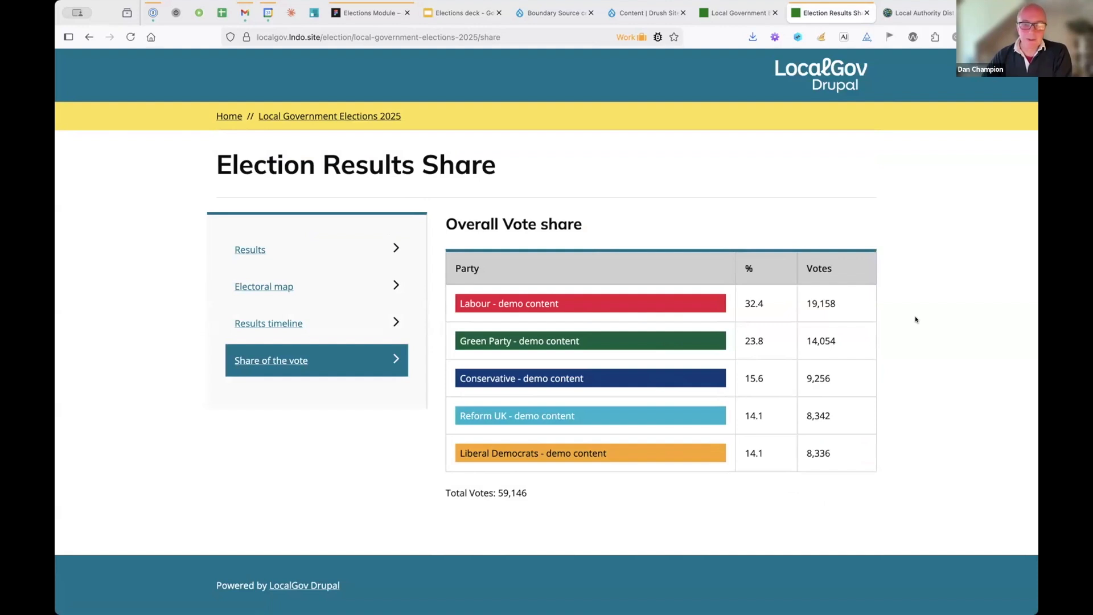
- Return to overall results, then reload the admin tab's election page with editable district results
left_click(247, 250)
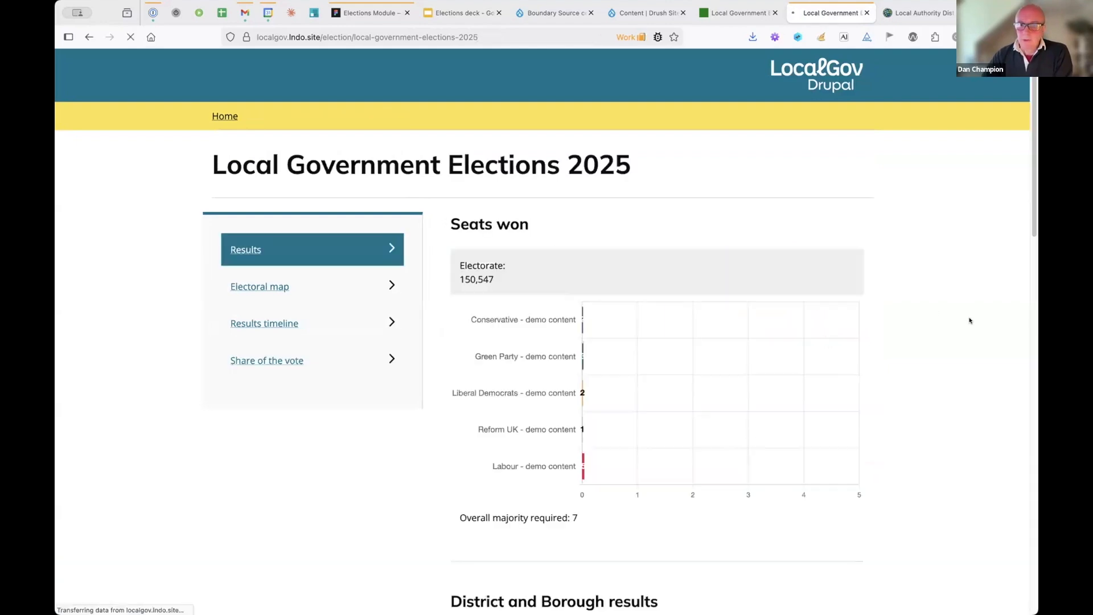
scroll(969, 319, "down", 6)
scroll(970, 322, "down", 8)
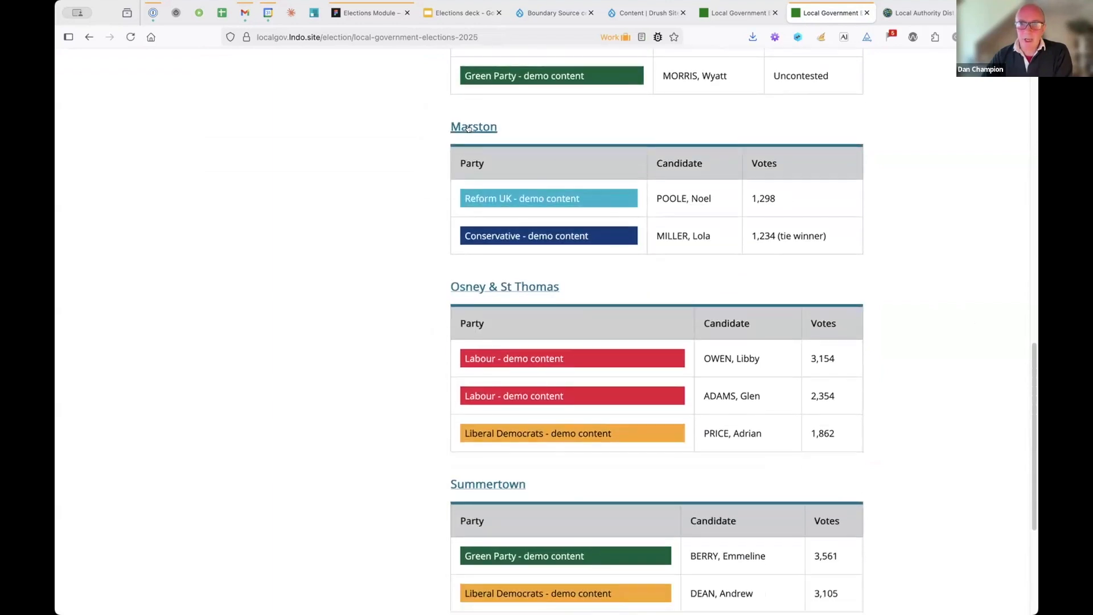
left_click(730, 10)
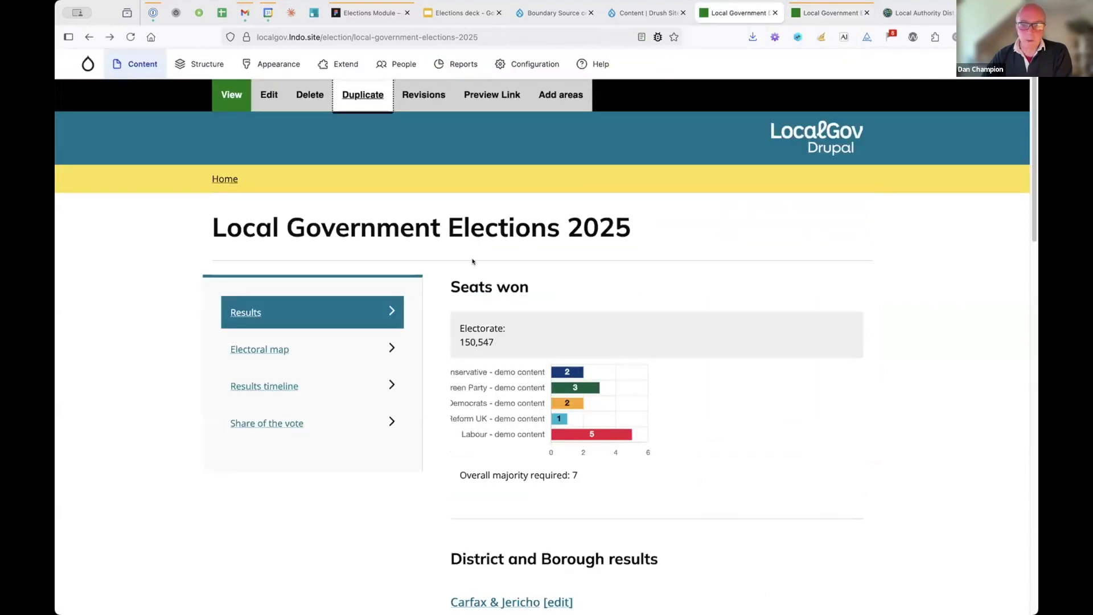
left_click(939, 371)
key("super+r")
scroll(940, 355, "down", 15)
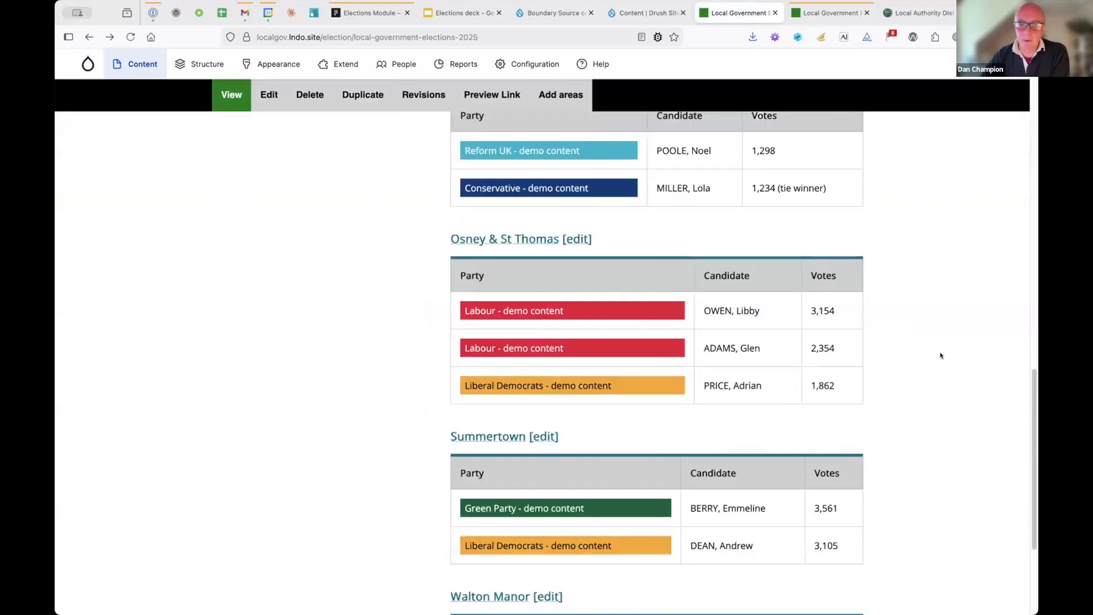
scroll(729, 321, "up", 4)
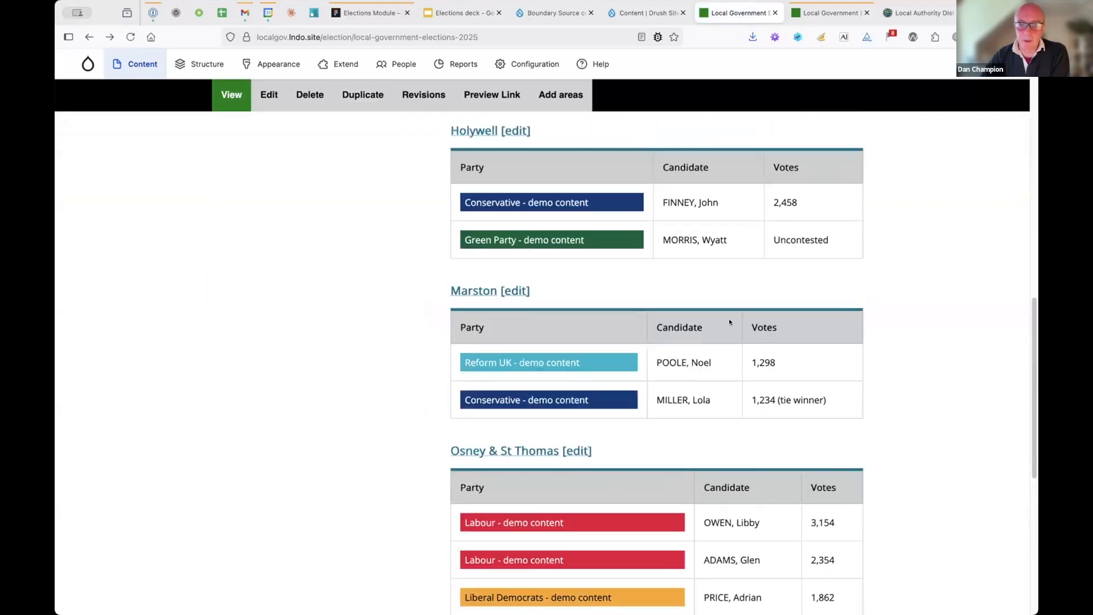
- Open Marston's edit form, inspect its seats and row menu, then view Candidates and Votes
left_click(521, 289)
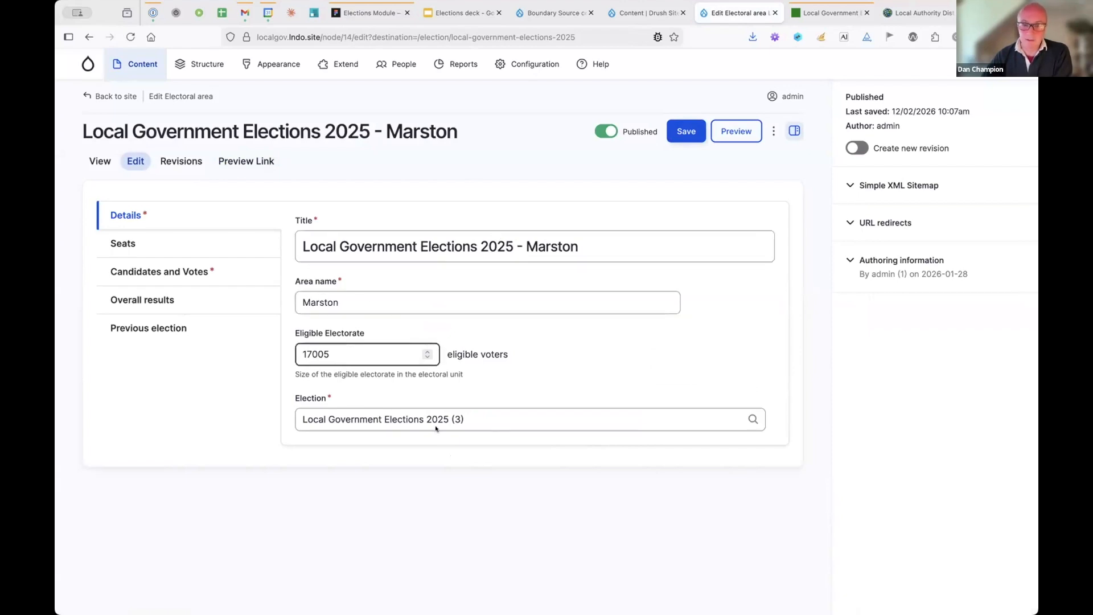
left_click(140, 244)
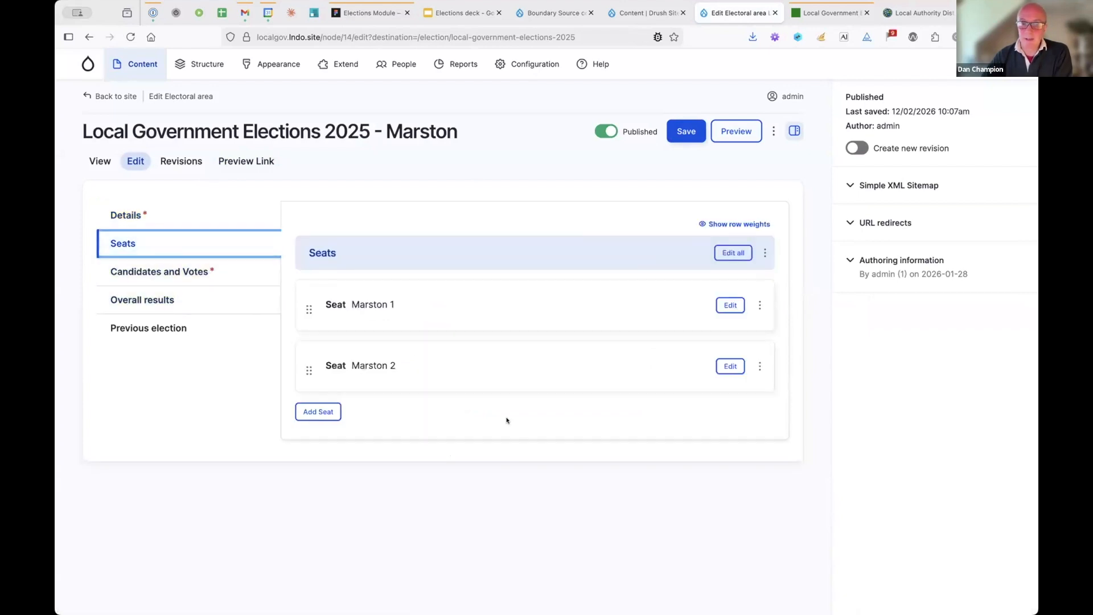
left_click(322, 412)
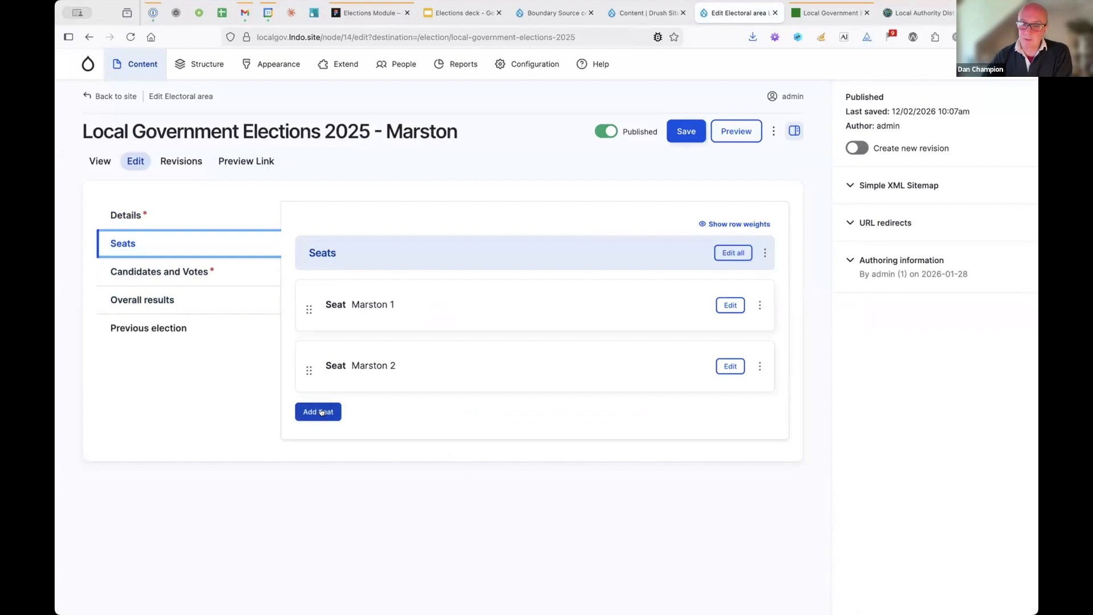
left_click(758, 367)
left_click(806, 433)
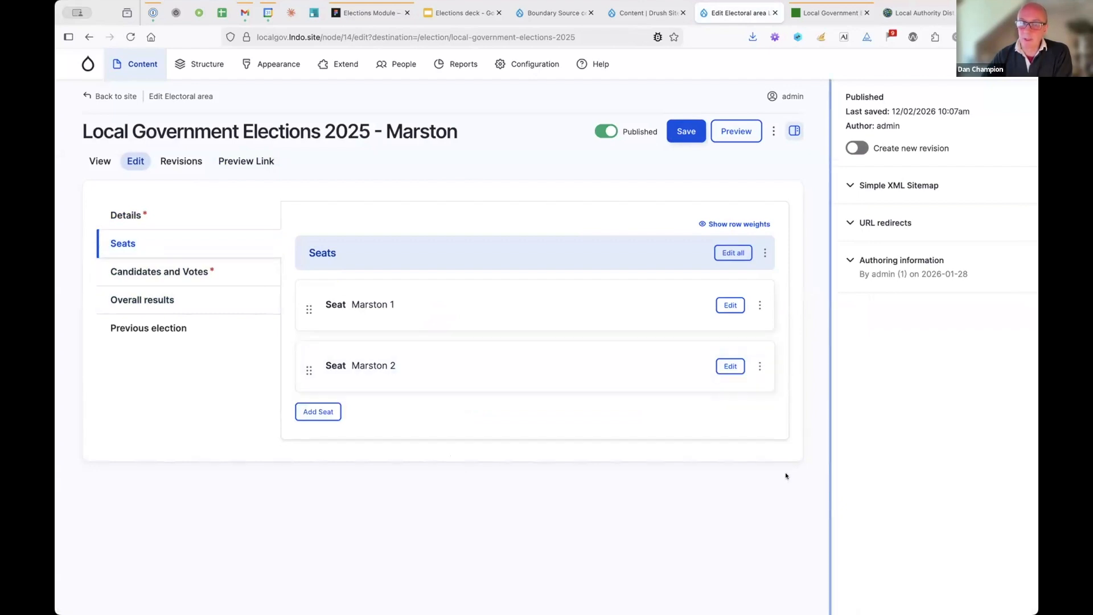
left_click(148, 270)
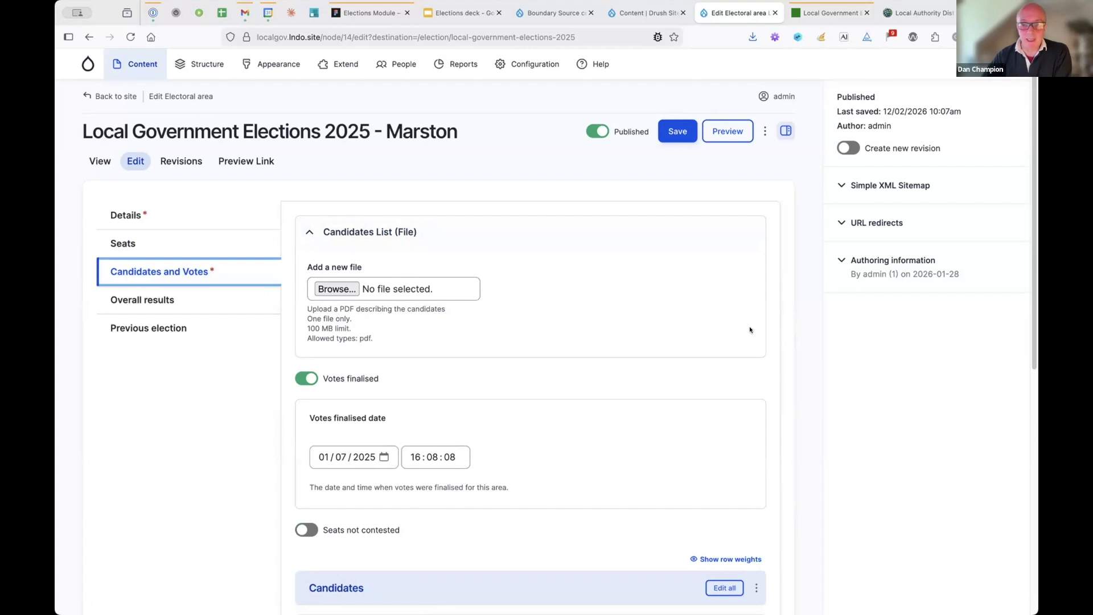
- Scroll past Marston's five candidates and add a blank candidate entry below Reform UK
scroll(749, 329, "down", 3)
scroll(795, 344, "down", 1)
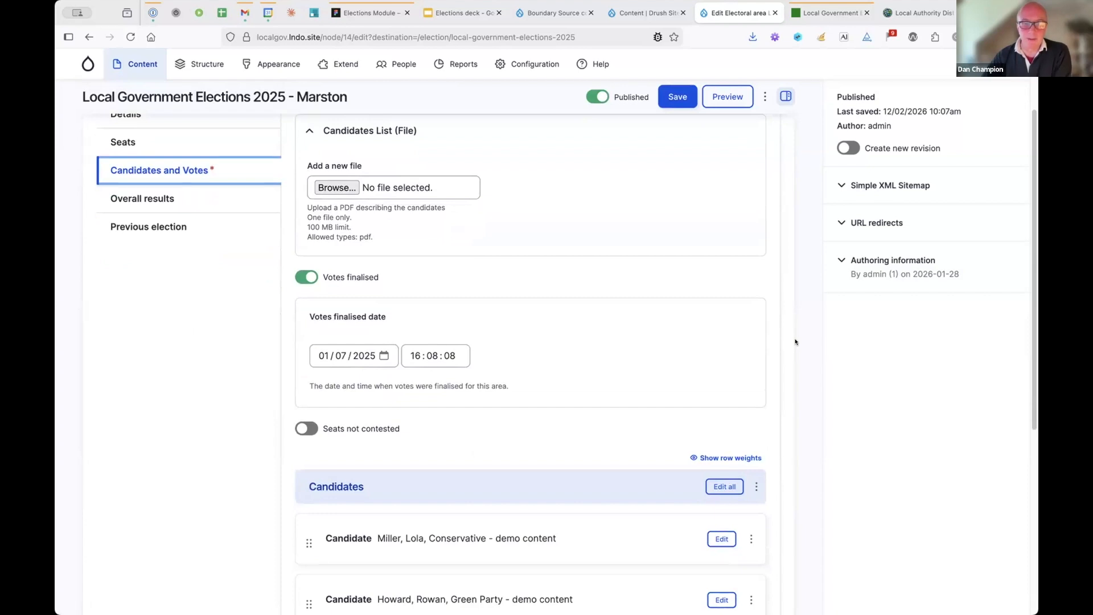
scroll(795, 342, "down", 5)
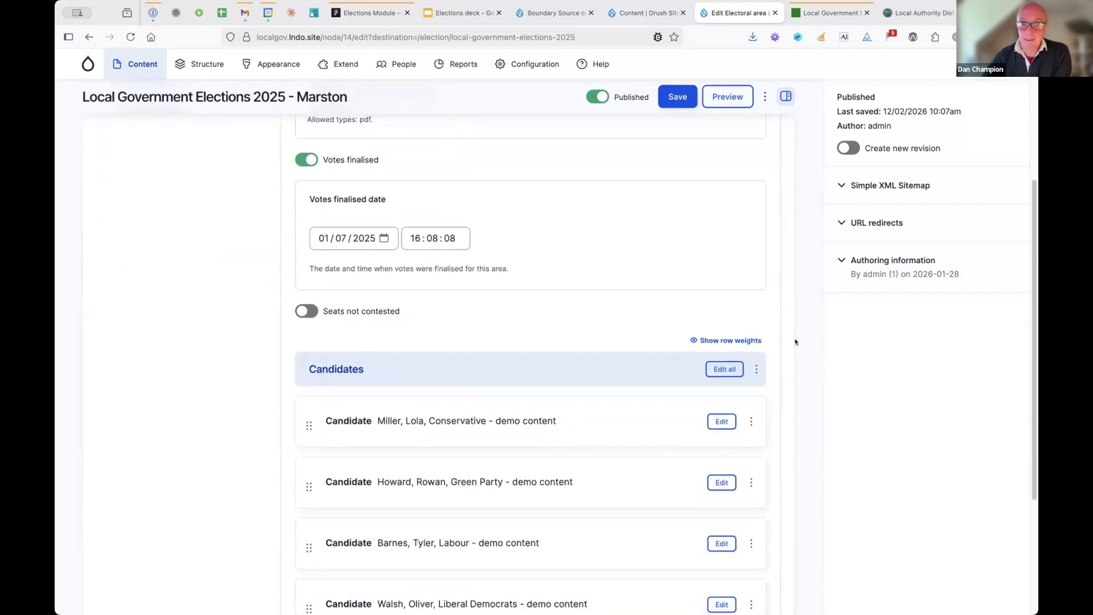
scroll(794, 338, "down", 1)
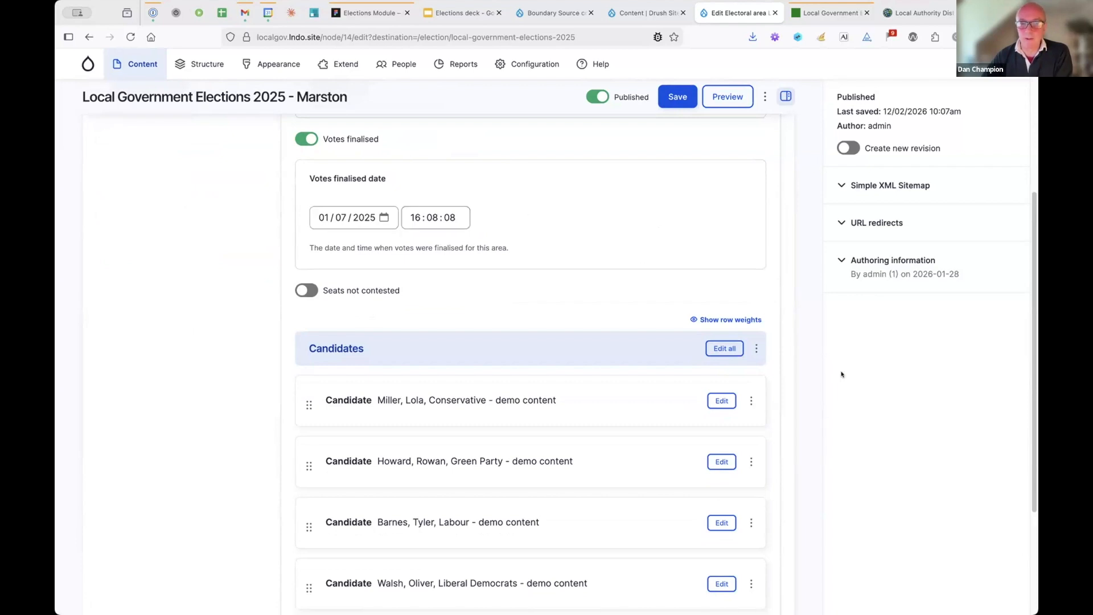
scroll(862, 372, "down", 5)
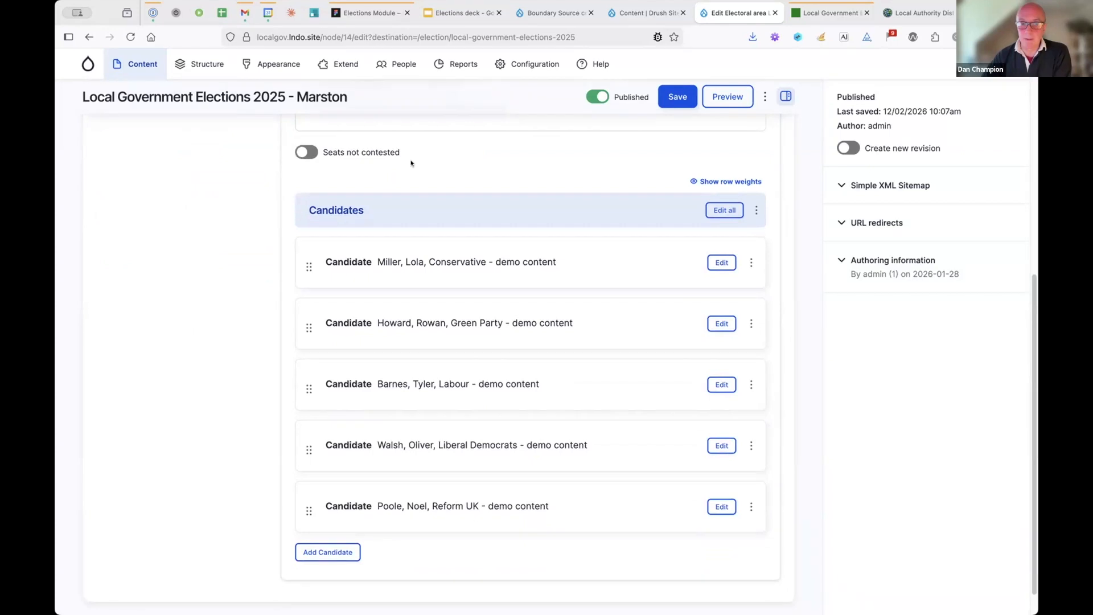
scroll(784, 317, "down", 1)
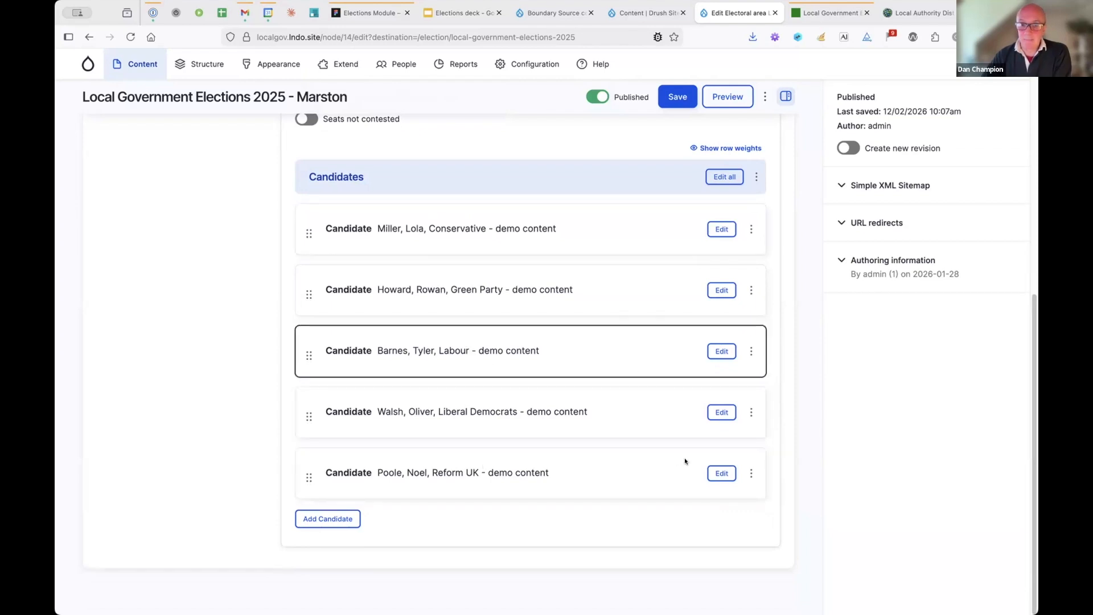
left_click(722, 474)
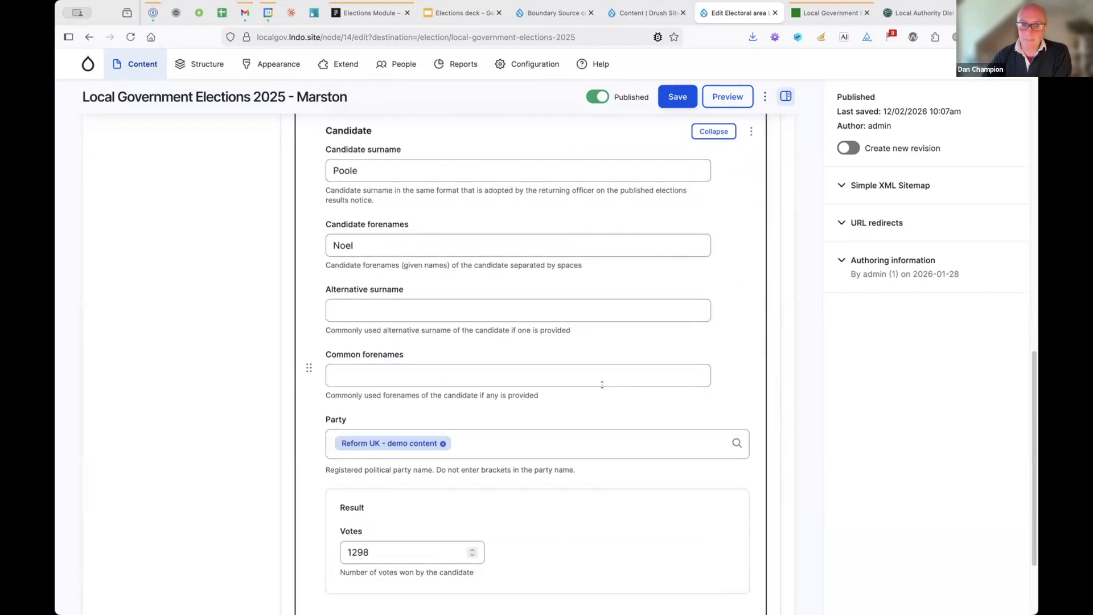
scroll(597, 383, "down", 4)
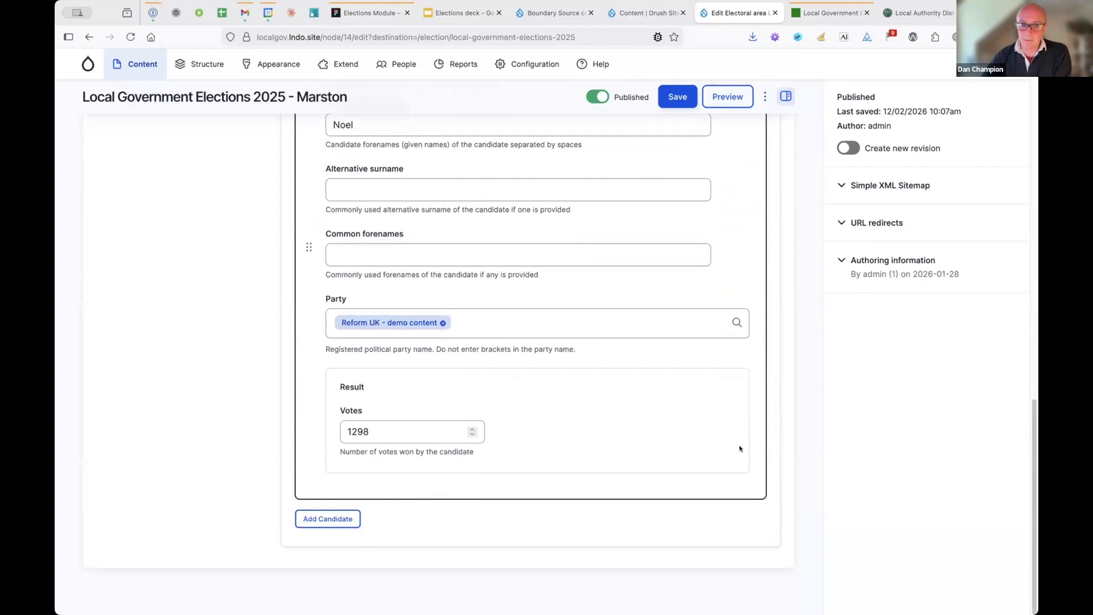
left_click(332, 519)
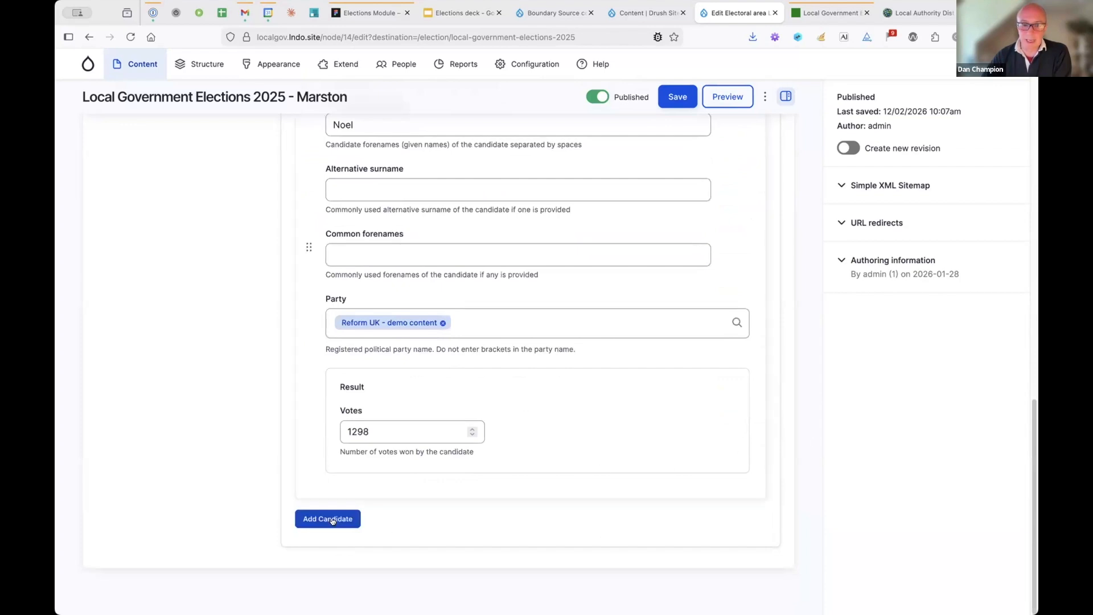
scroll(795, 367, "down", 5)
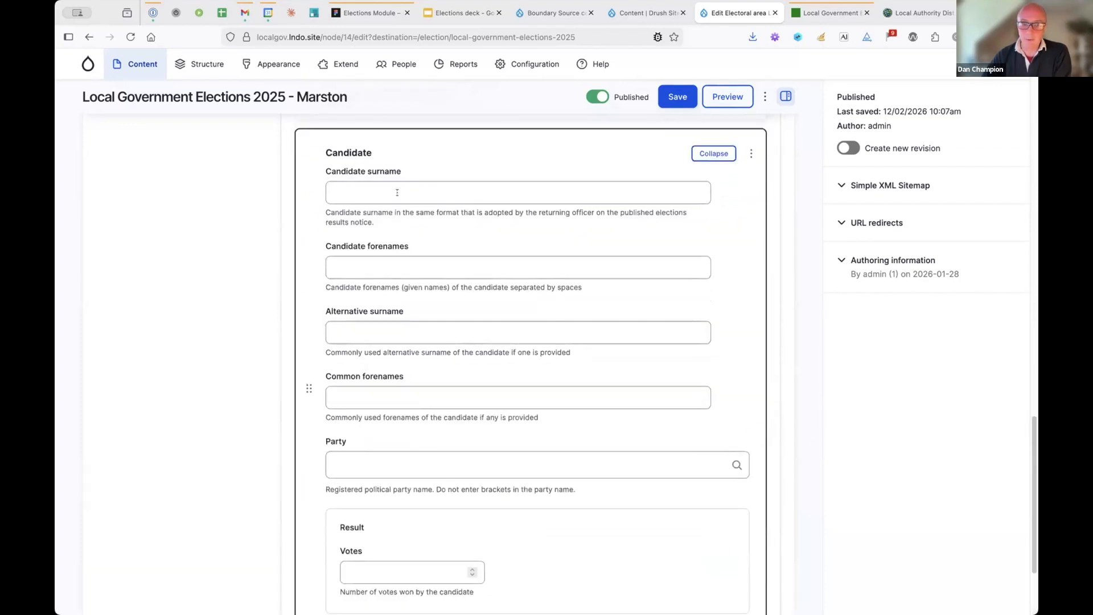
- Enter the new candidate's surname and forenames as Test Test
type("Test")
key("Tab")
type("W")
key("Return")
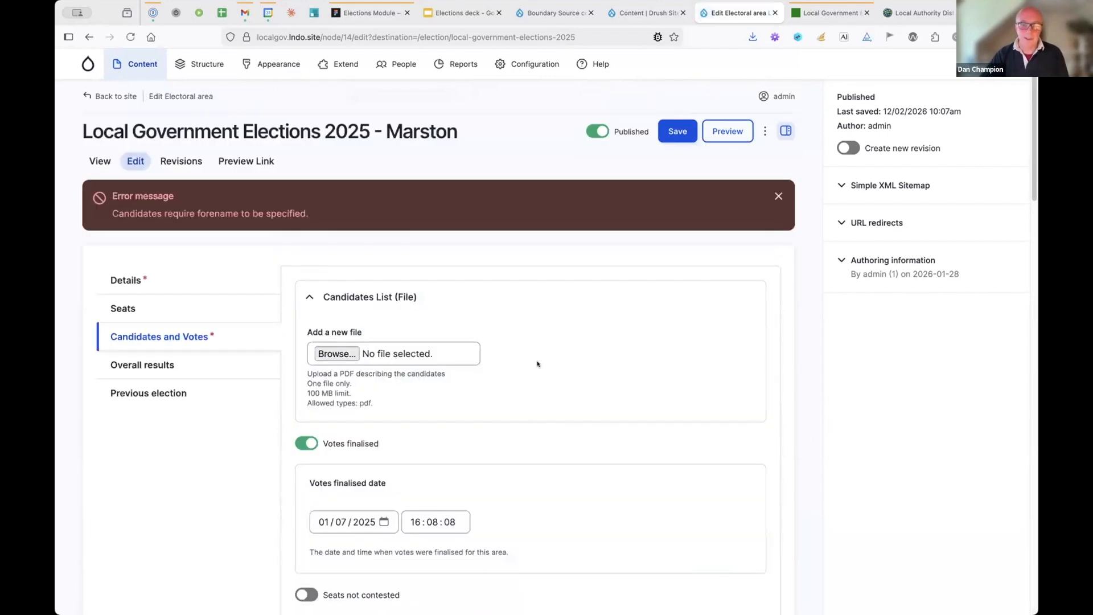
scroll(558, 381, "down", 15)
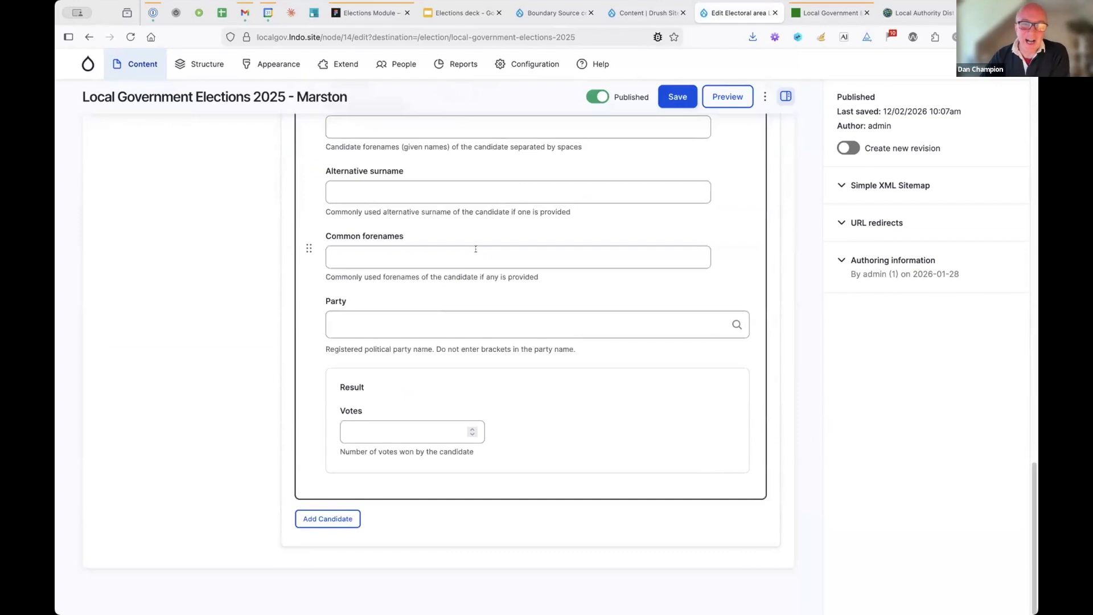
scroll(518, 320, "up", 3)
left_click(361, 307)
type("Test")
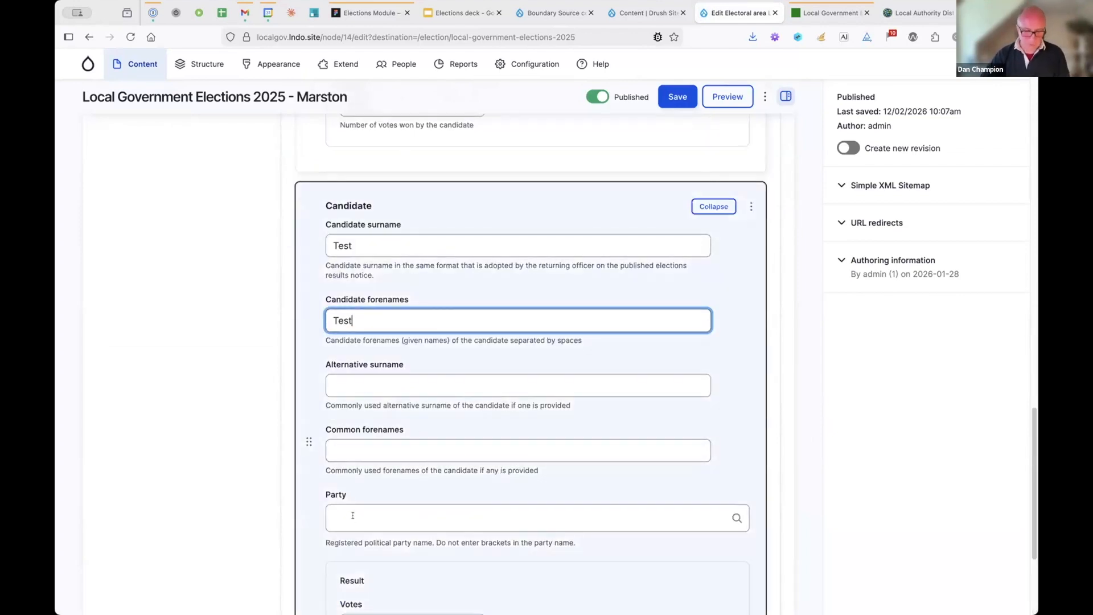
- Set the candidate's party to Alba Party with 123 votes
left_click(352, 519)
type("a")
key("Down")
key("Return")
scroll(426, 466, "down", 3)
left_click(427, 464)
type("123")
scroll(749, 244, "up", 15)
scroll(739, 243, "up", 10)
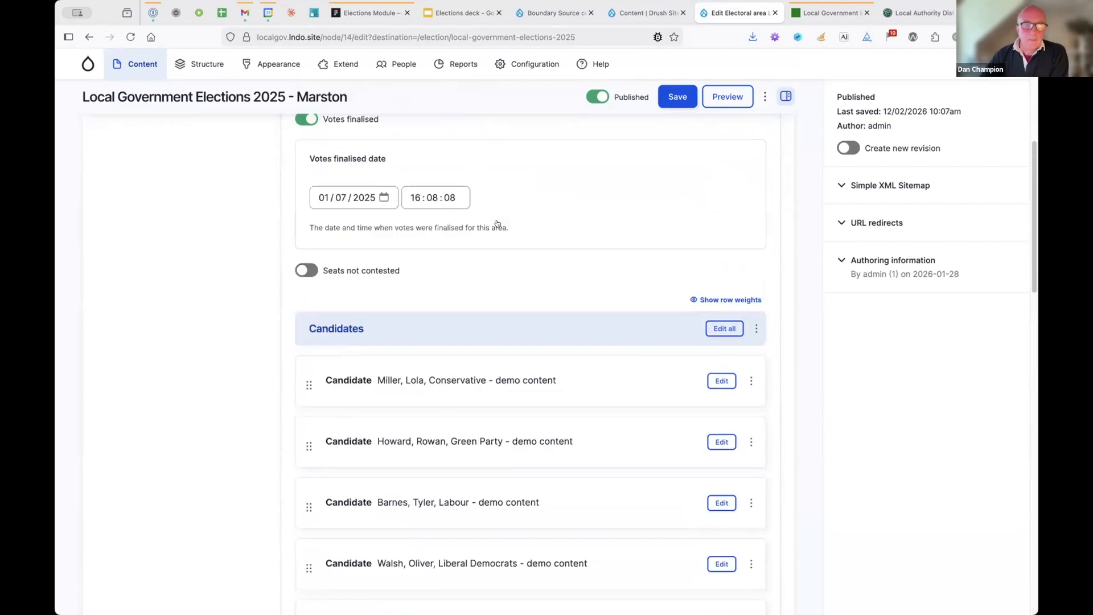
left_click(152, 280)
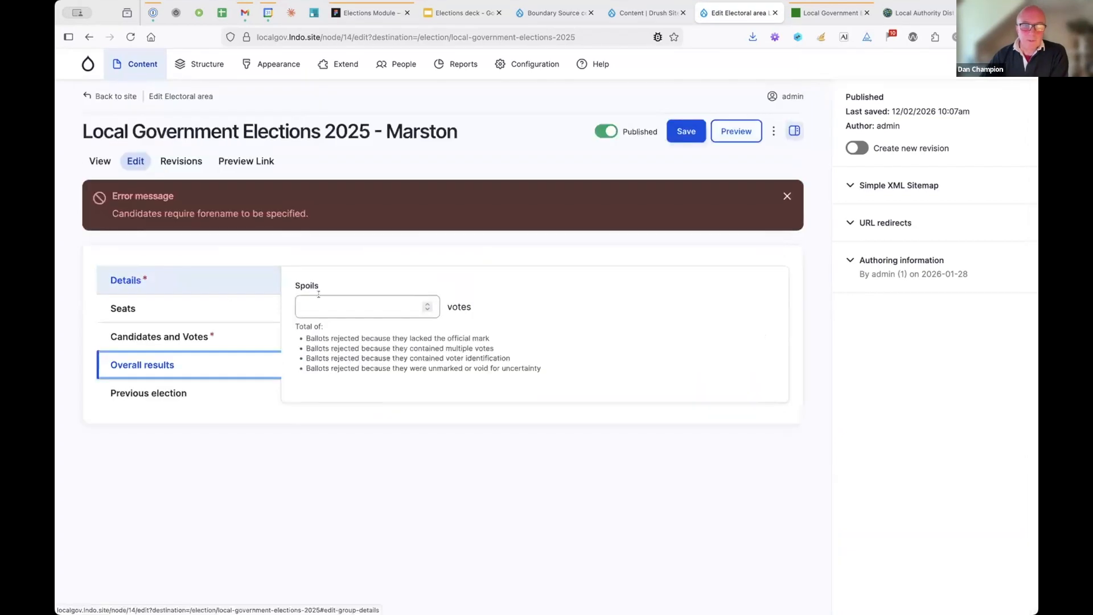
- Enter 100 spoilt ballots, check the Previous election year field, and save Marston
left_click(353, 305)
type("100")
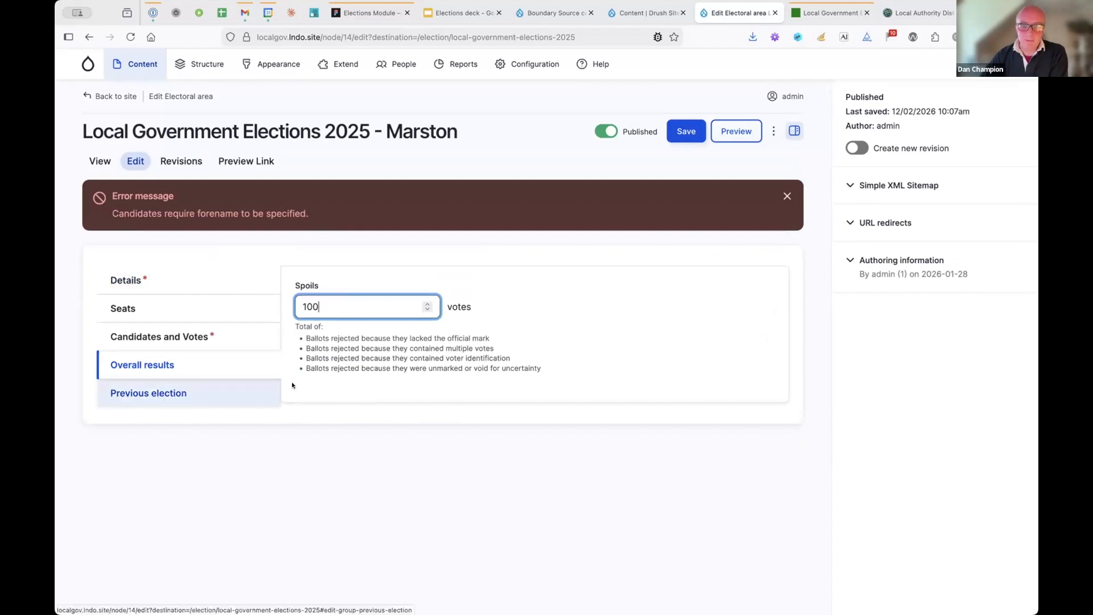
left_click(181, 392)
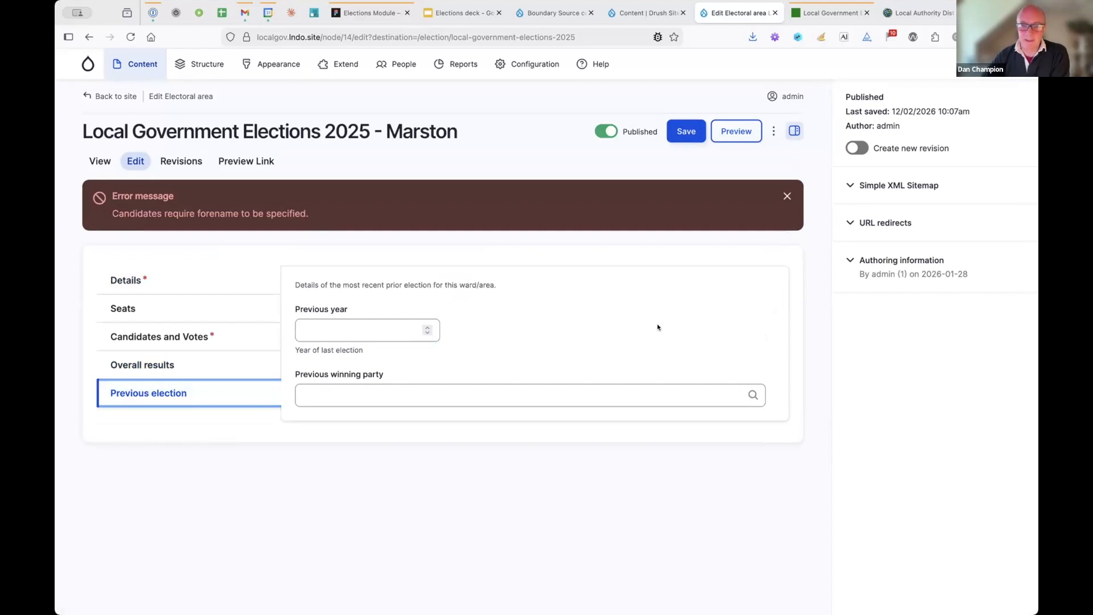
left_click(367, 328)
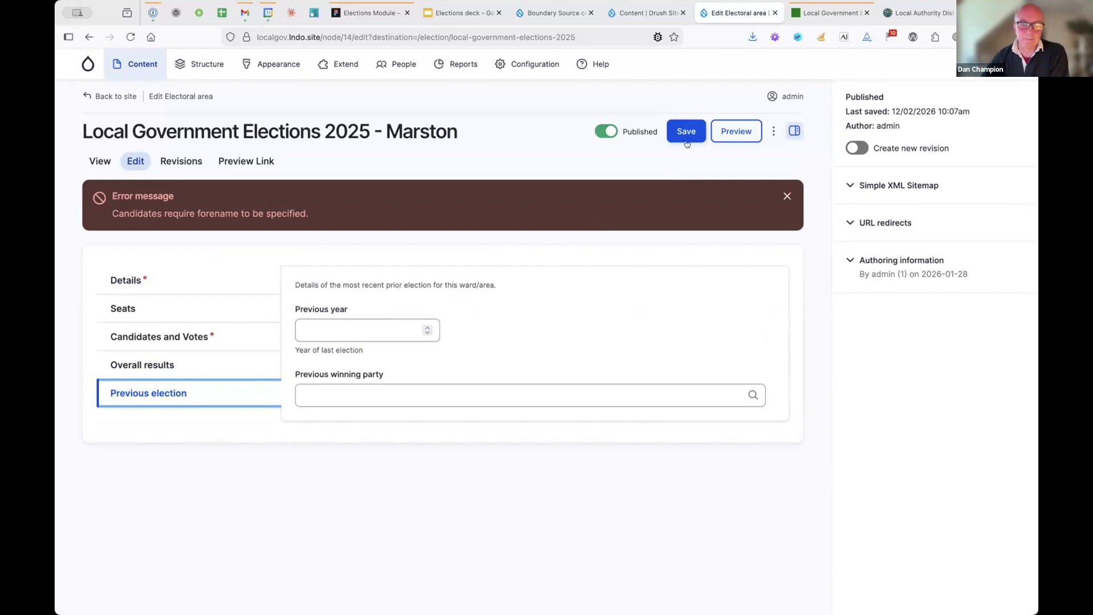
left_click(686, 141)
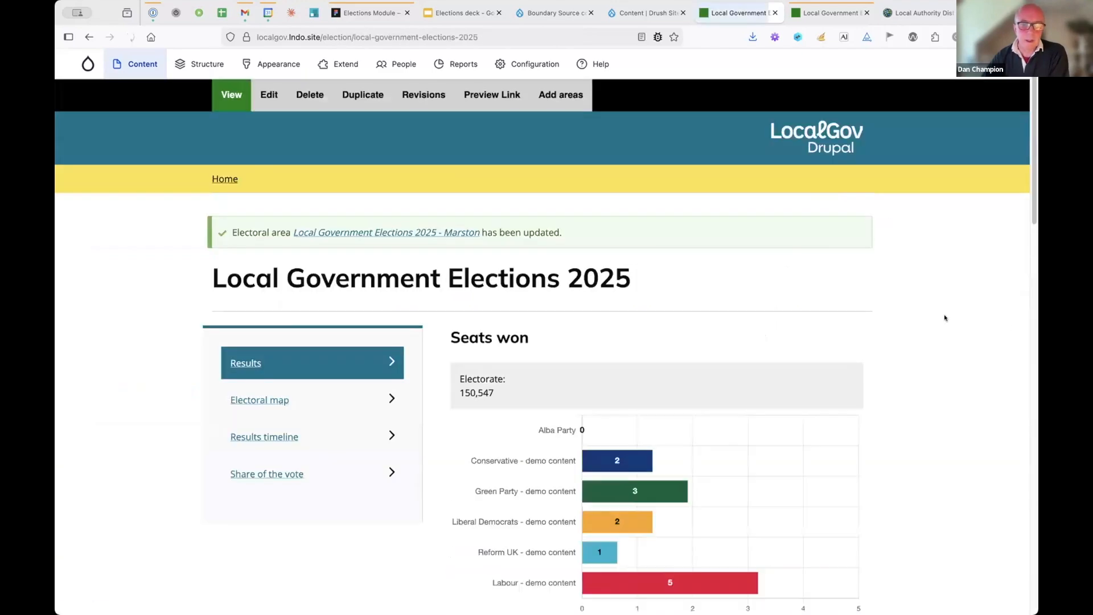
- Review the updated election page and Holywell's ward results, then switch to the Elections deck
scroll(970, 313, "down", 5)
scroll(973, 312, "down", 10)
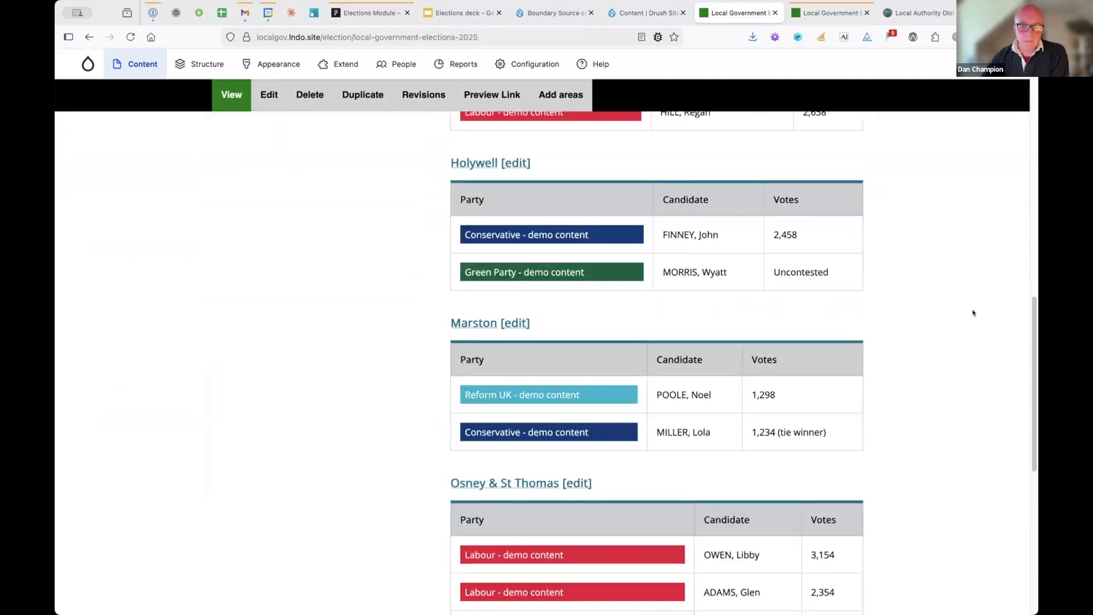
scroll(973, 312, "down", 3)
scroll(972, 313, "up", 3)
scroll(461, 311, "up", 3)
left_click(461, 310)
scroll(988, 317, "down", 8)
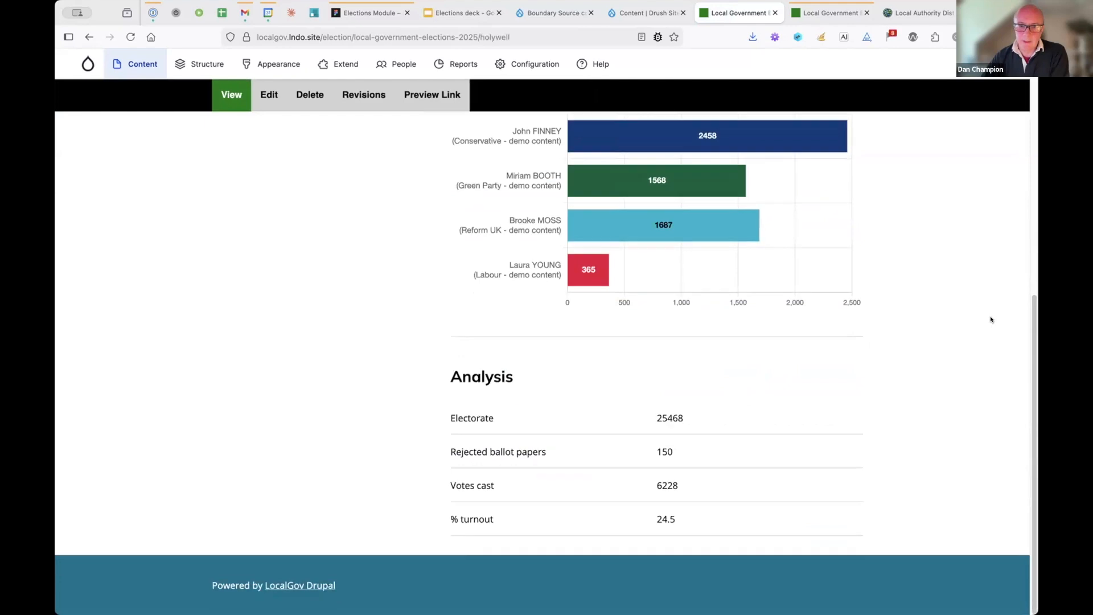
scroll(991, 320, "up", 8)
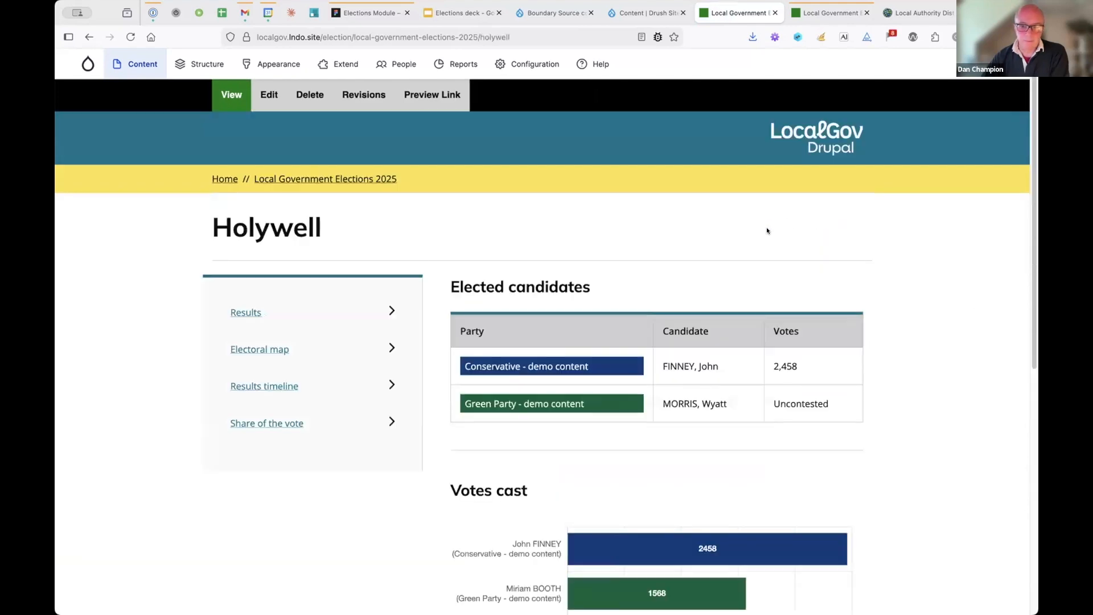
key("alt+Left")
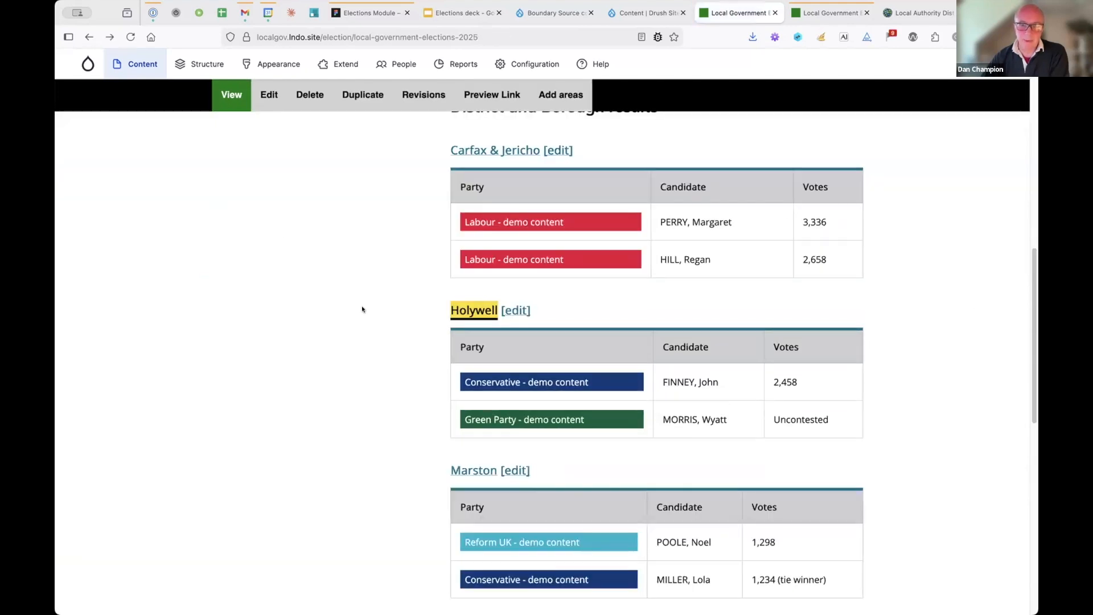
scroll(370, 305, "up", 10)
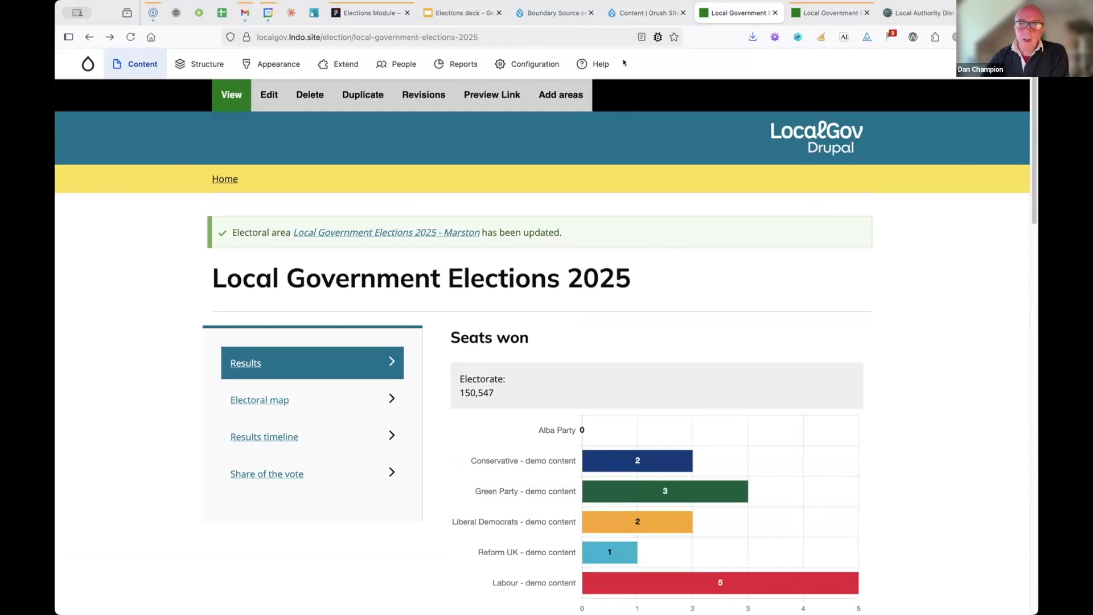
left_click(457, 13)
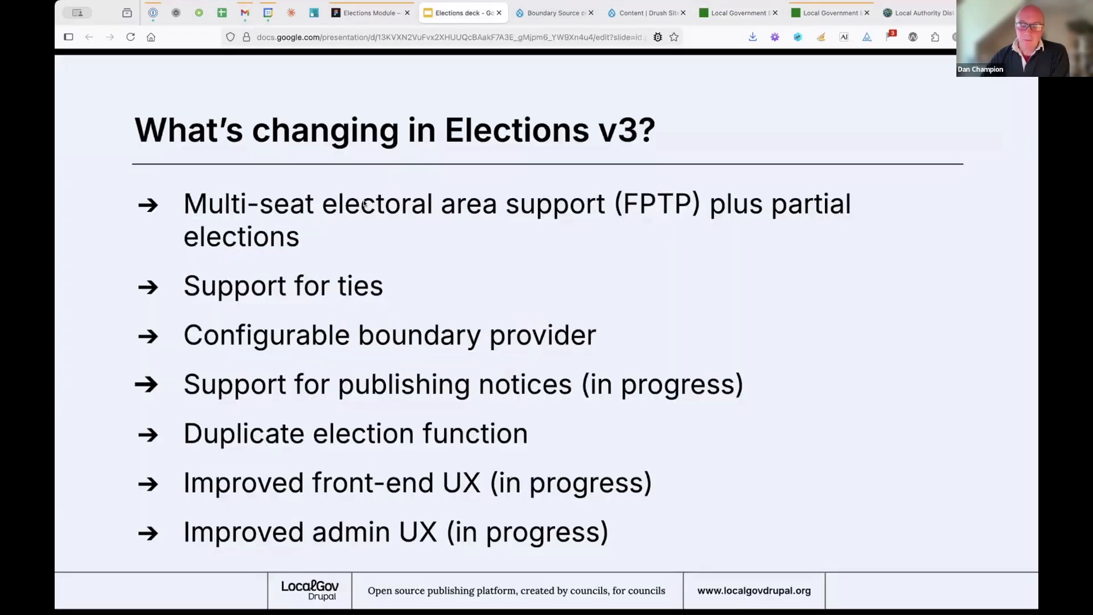
- Leave the slides for the site's content list, then go to the Boundary Source configuration page
left_click(631, 12)
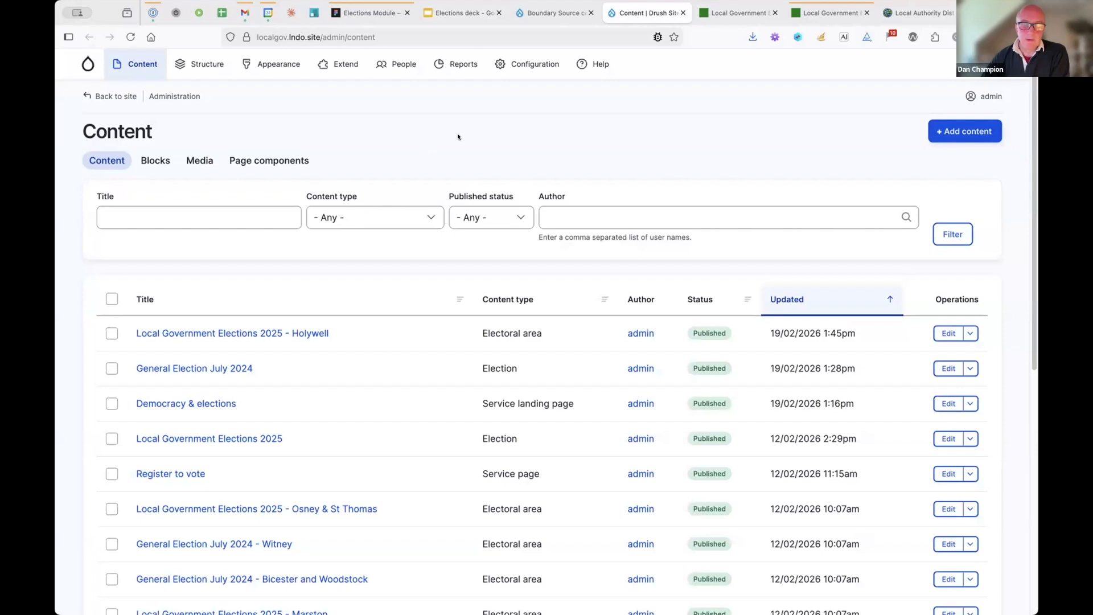
left_click(541, 14)
- Reload the boundary sources list and start adding a Configurable Provider
mouse_move(188, 62)
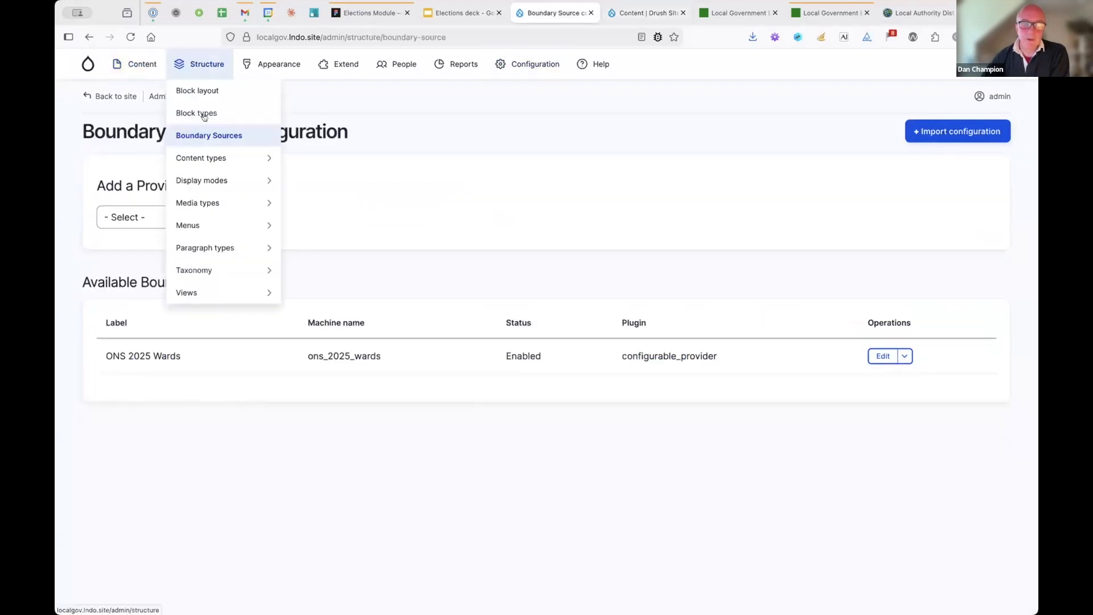
left_click(242, 136)
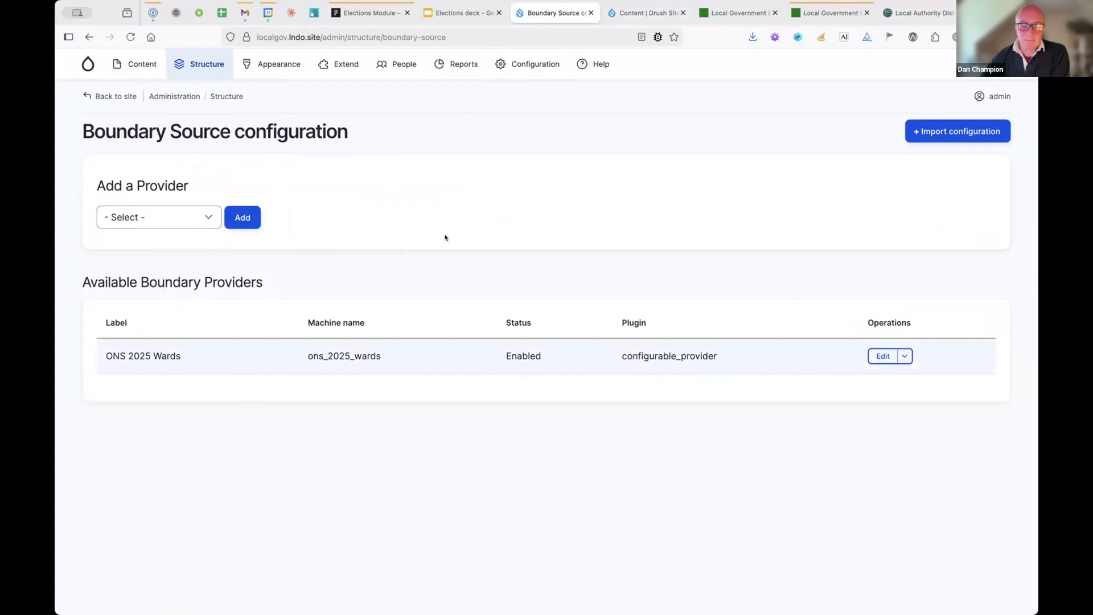
left_click(183, 225)
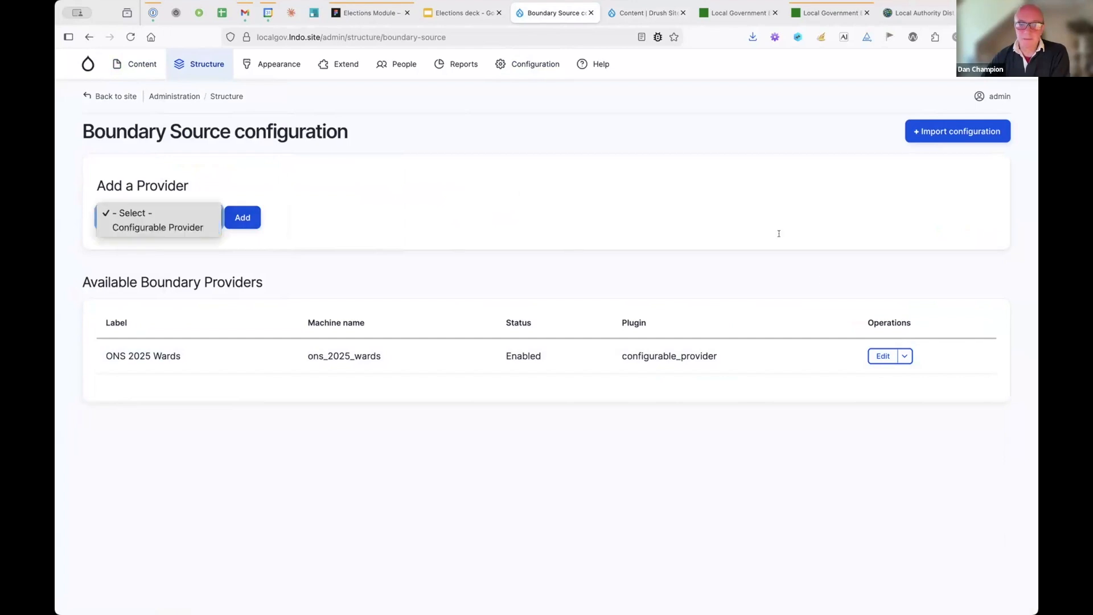
left_click(183, 227)
left_click(249, 221)
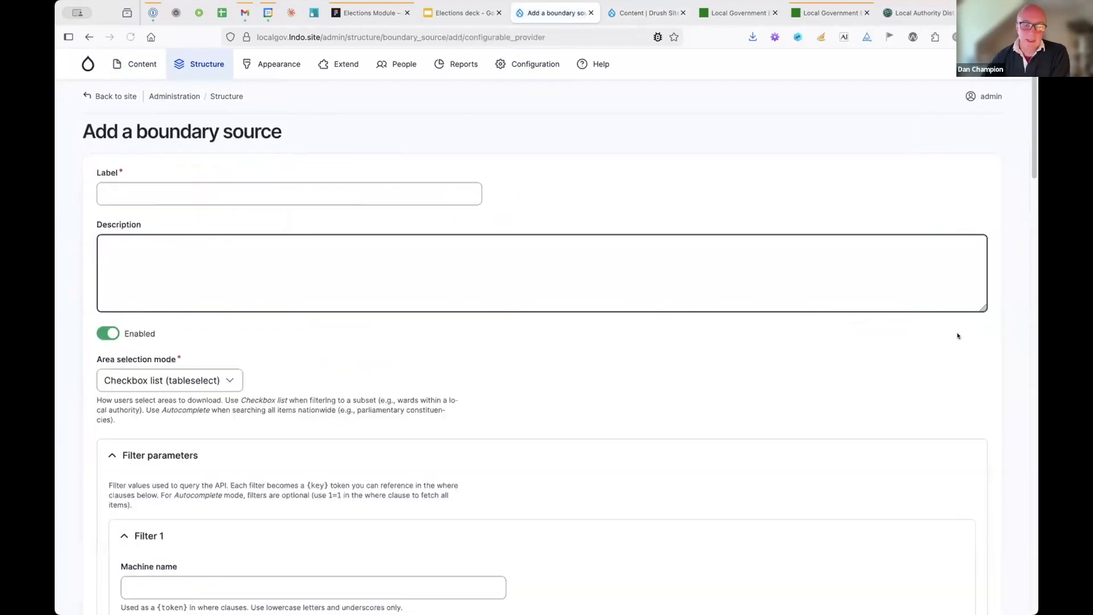
- Scroll through the blank provider form, then go back and open Import configuration
scroll(957, 336, "down", 1)
scroll(957, 336, "down", 10)
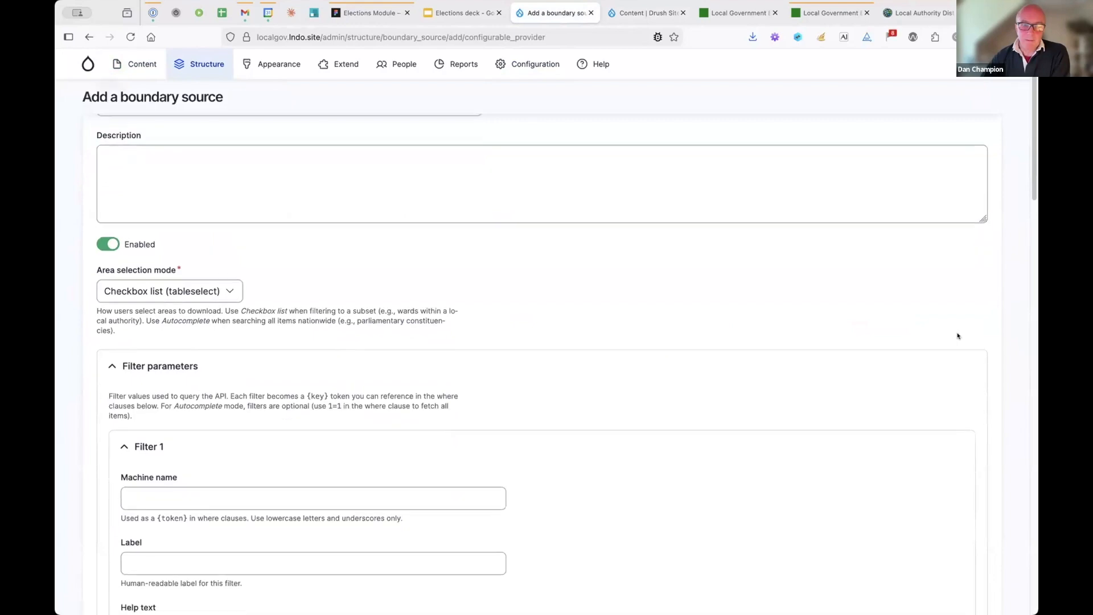
scroll(957, 336, "down", 6)
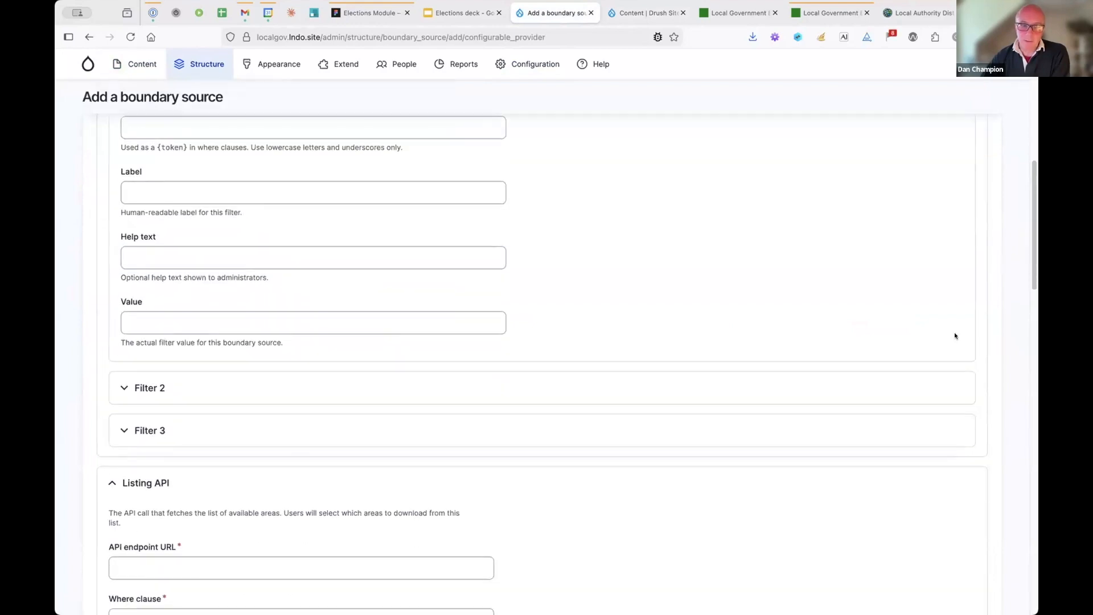
scroll(943, 336, "up", 7)
scroll(943, 336, "down", 3)
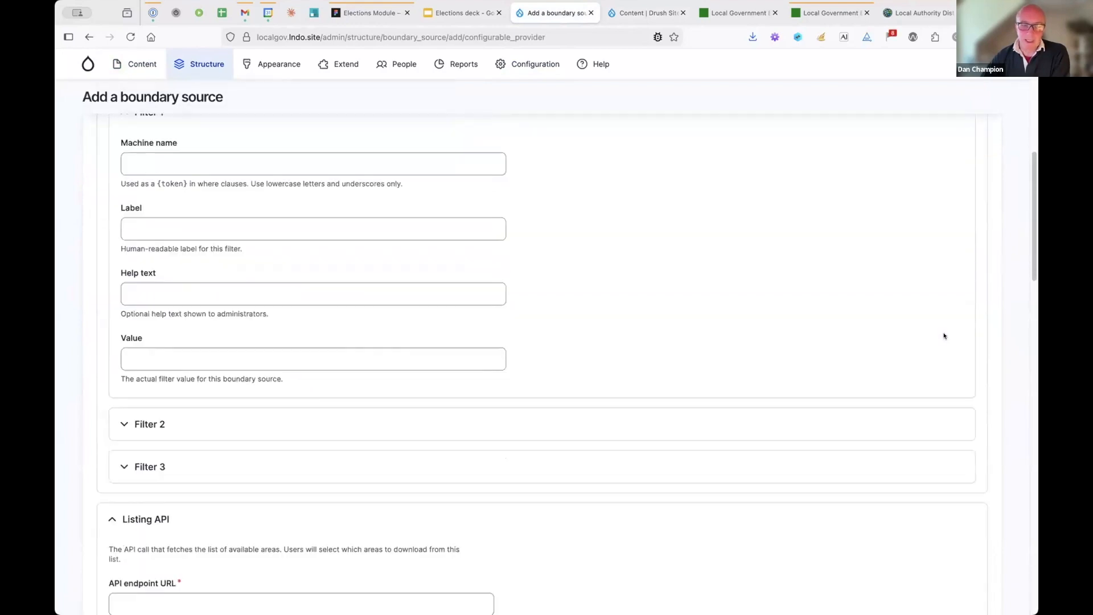
scroll(418, 401, "down", 6)
scroll(642, 392, "down", 6)
scroll(585, 422, "down", 20)
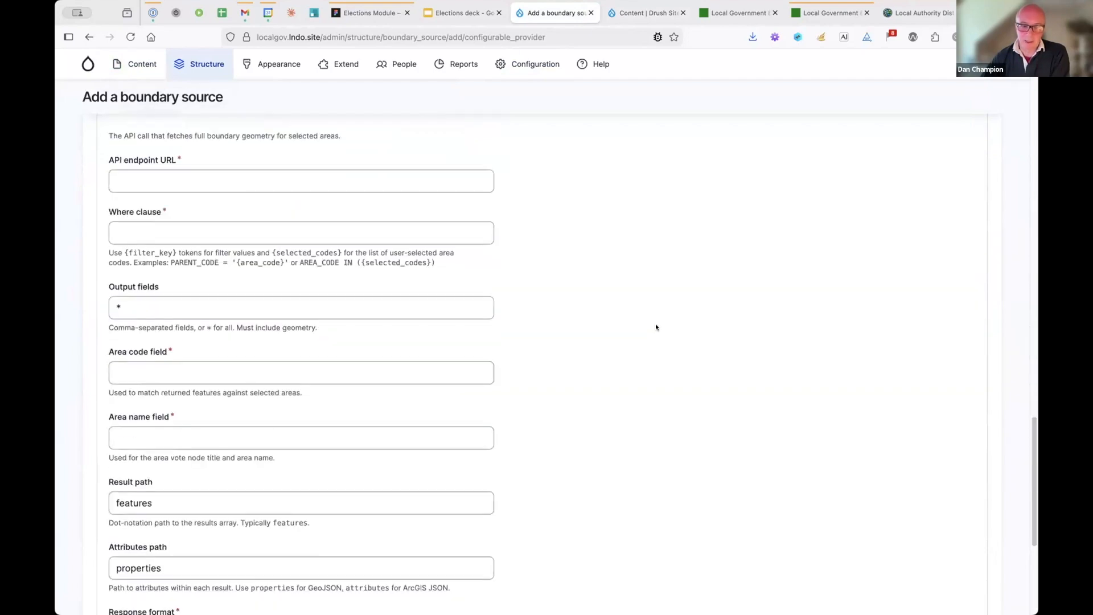
scroll(656, 328, "down", 8)
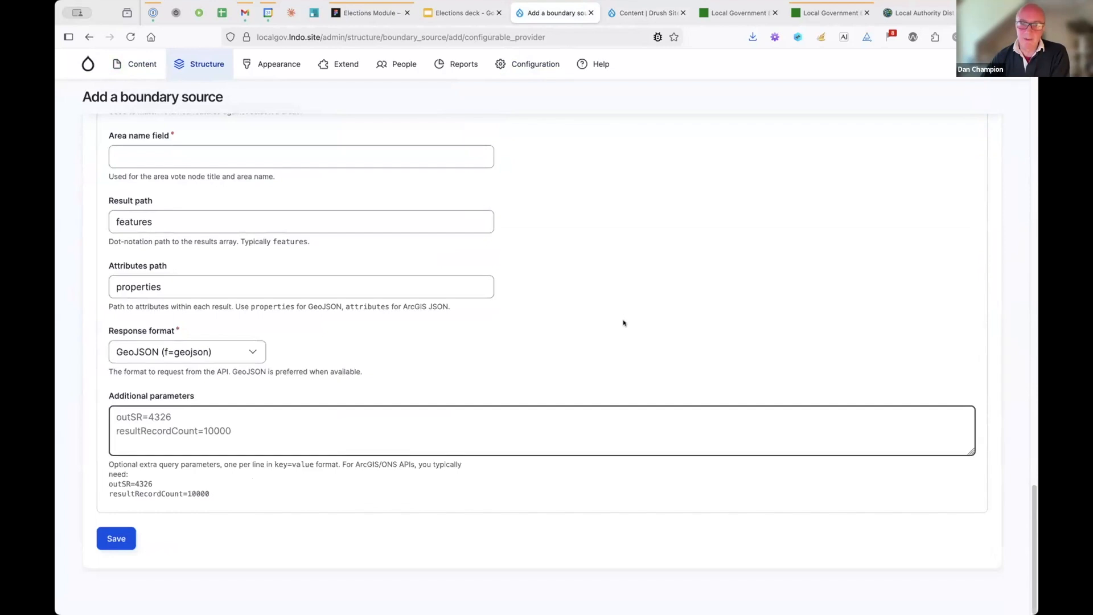
scroll(624, 322, "up", 20)
left_click(89, 37)
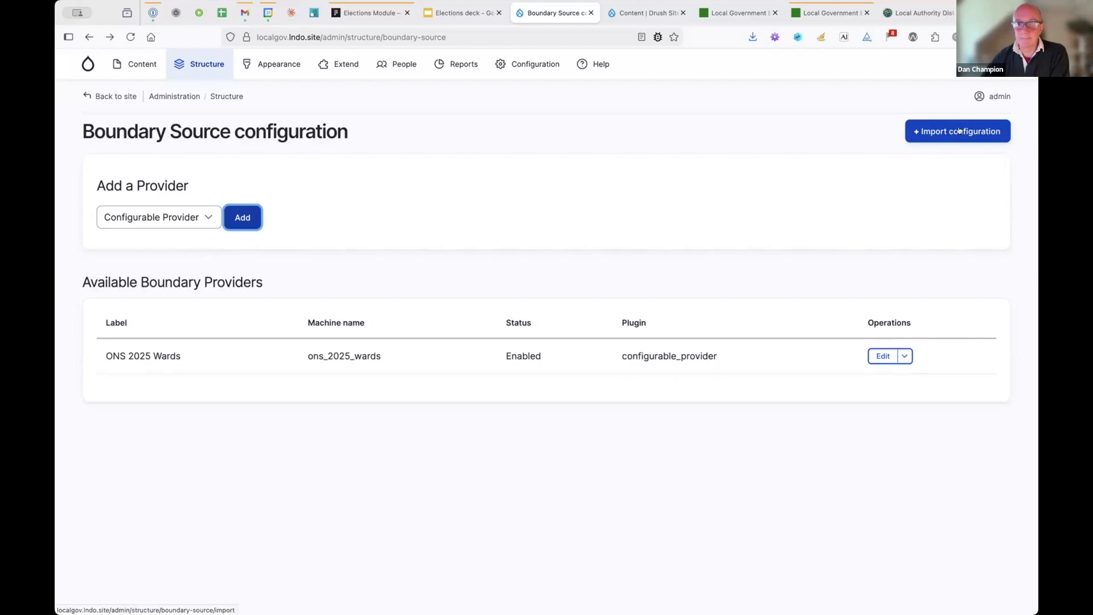
left_click(947, 136)
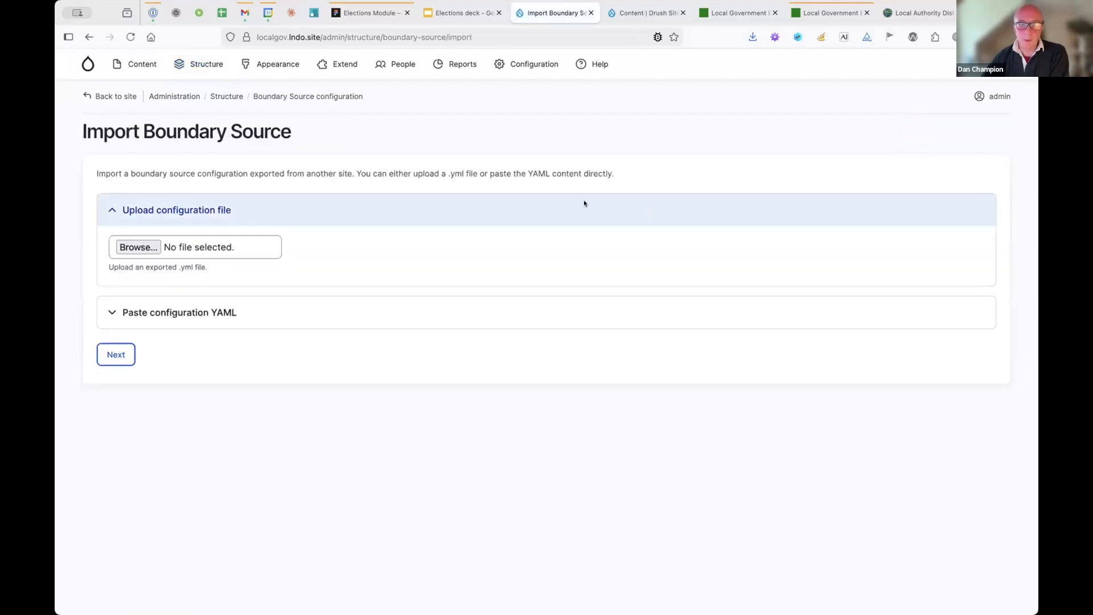
- Paste the 'ONS 2025 Wards Demo' boundary source YAML into the import form, review it, and continue
left_click(154, 312)
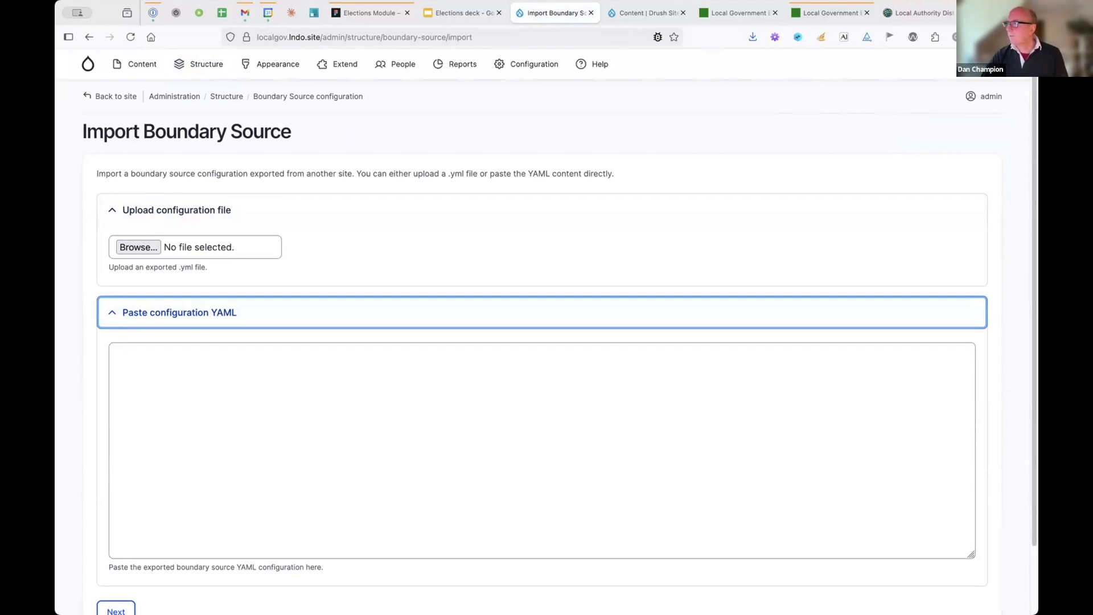
key("super+Tab")
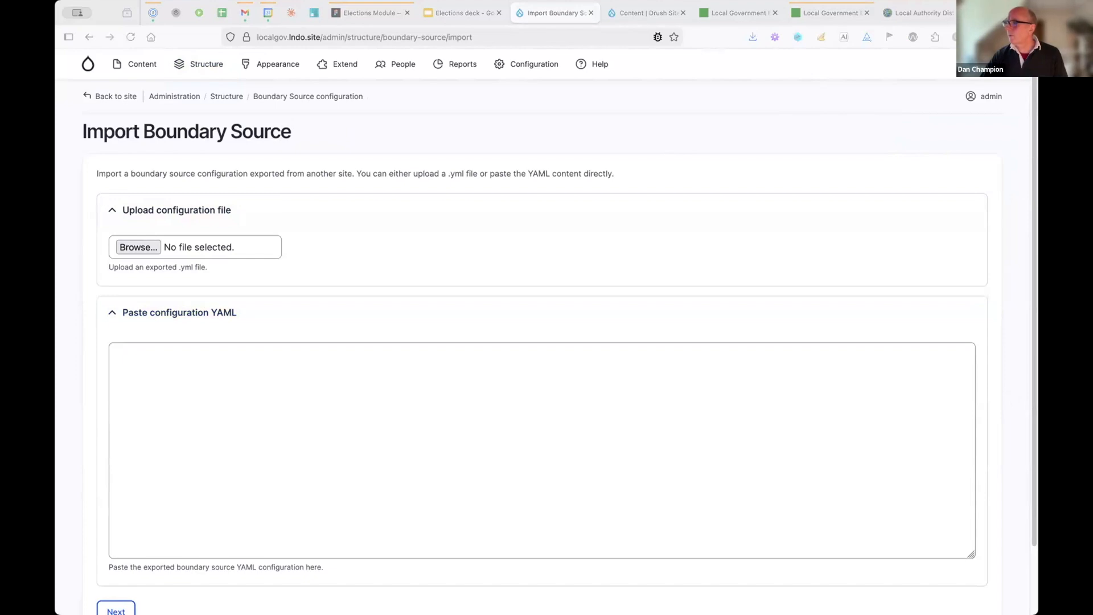
left_click(332, 378)
key("super+v")
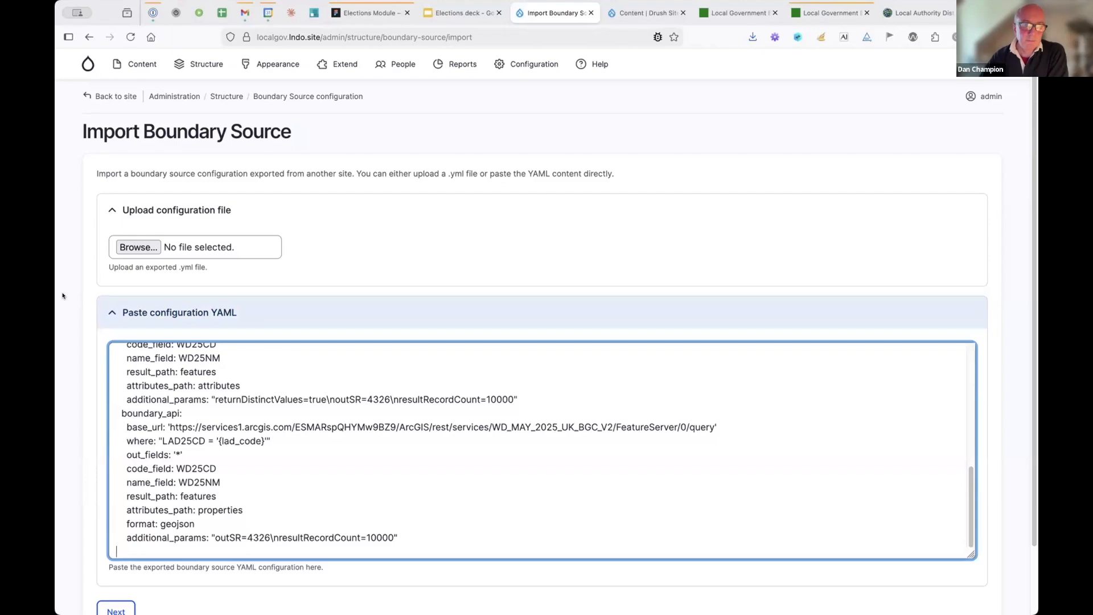
scroll(63, 295, "down", 2)
scroll(480, 357, "up", 10)
scroll(480, 356, "down", 10)
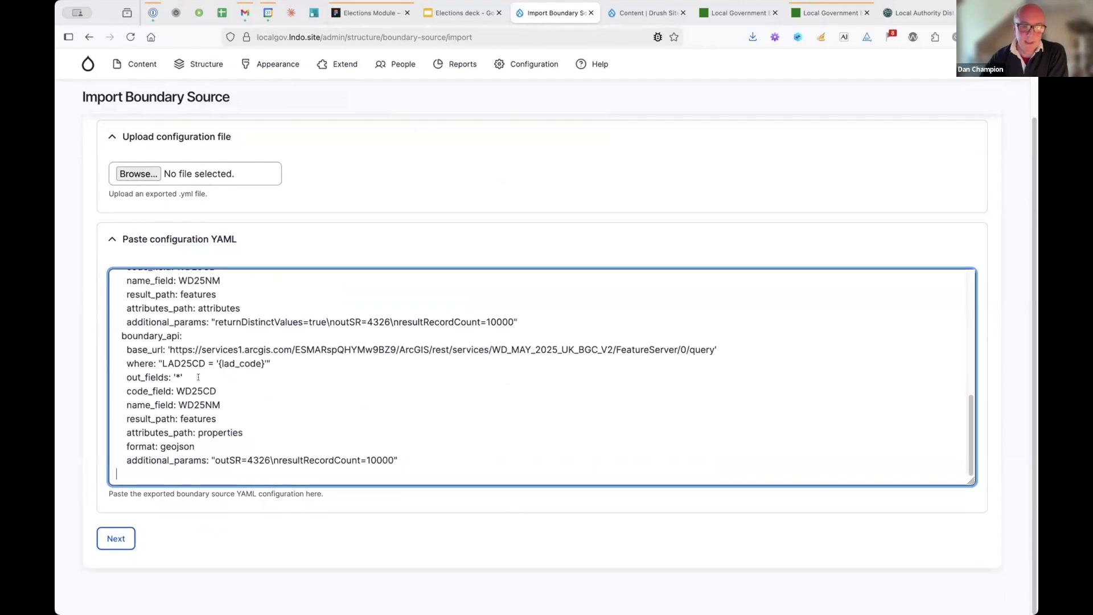
scroll(535, 411, "up", 10)
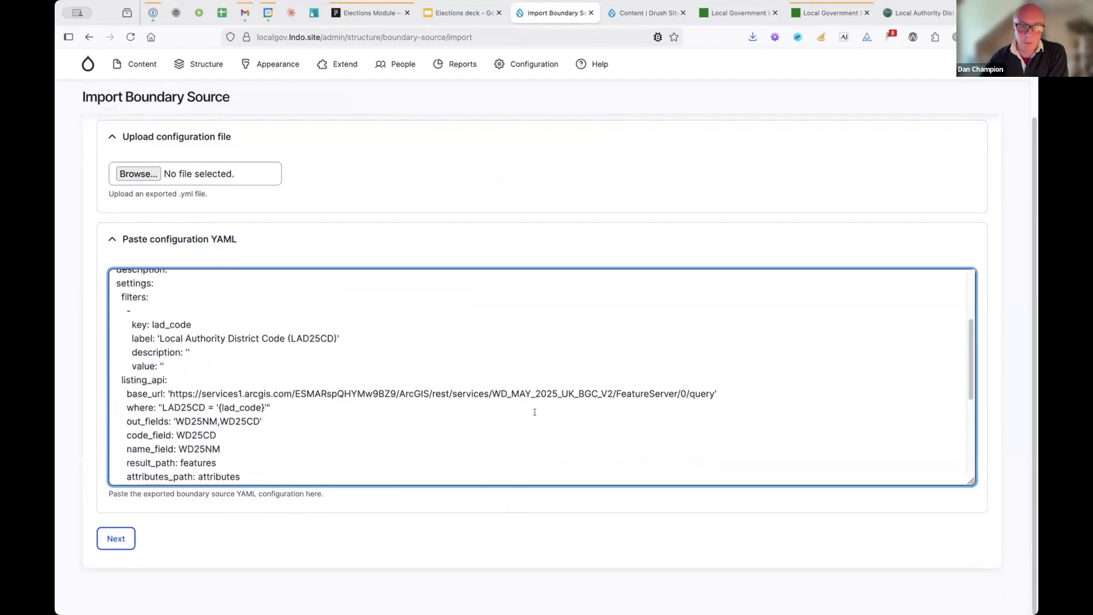
scroll(535, 410, "down", 10)
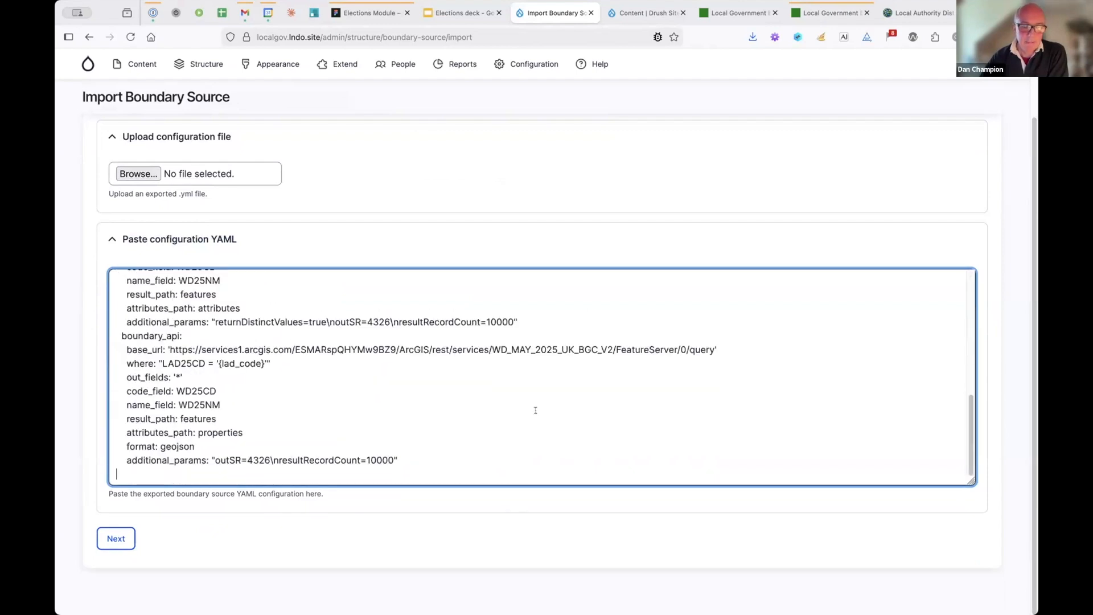
left_click(120, 538)
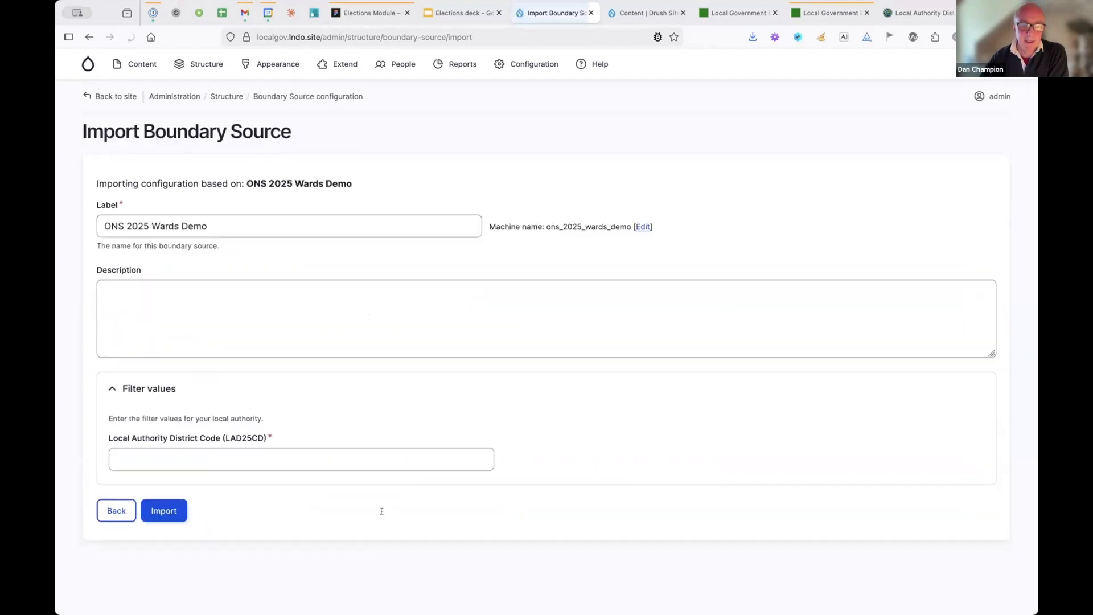
- Rename the boundary source label from 'ONS 2025 Wards Demo' to 'ONS 2025 Wards Walsall'
left_click(223, 219)
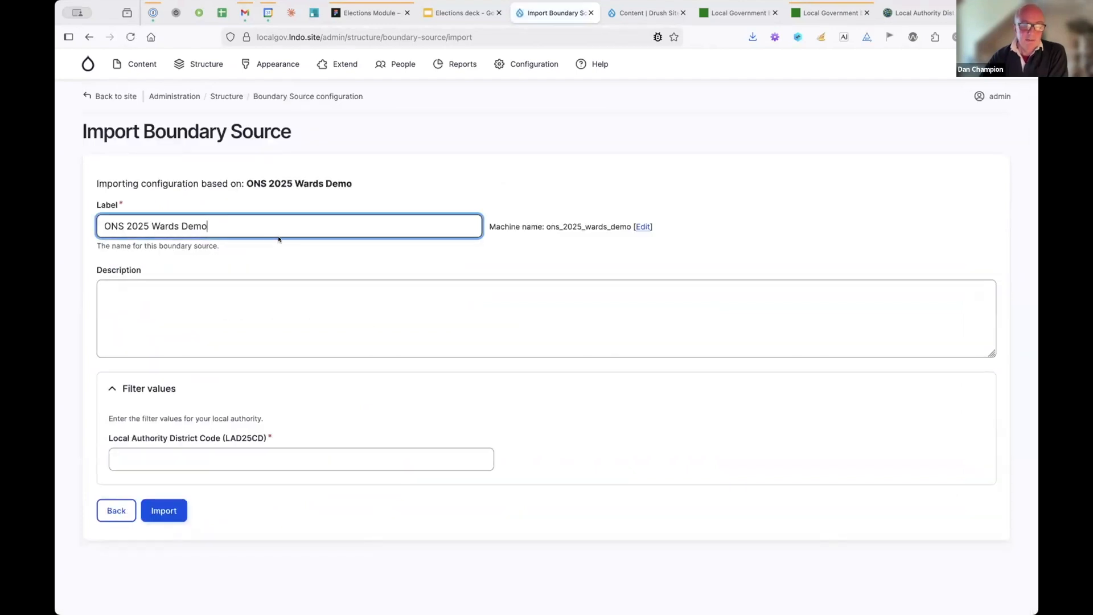
key("shift+alt+Left")
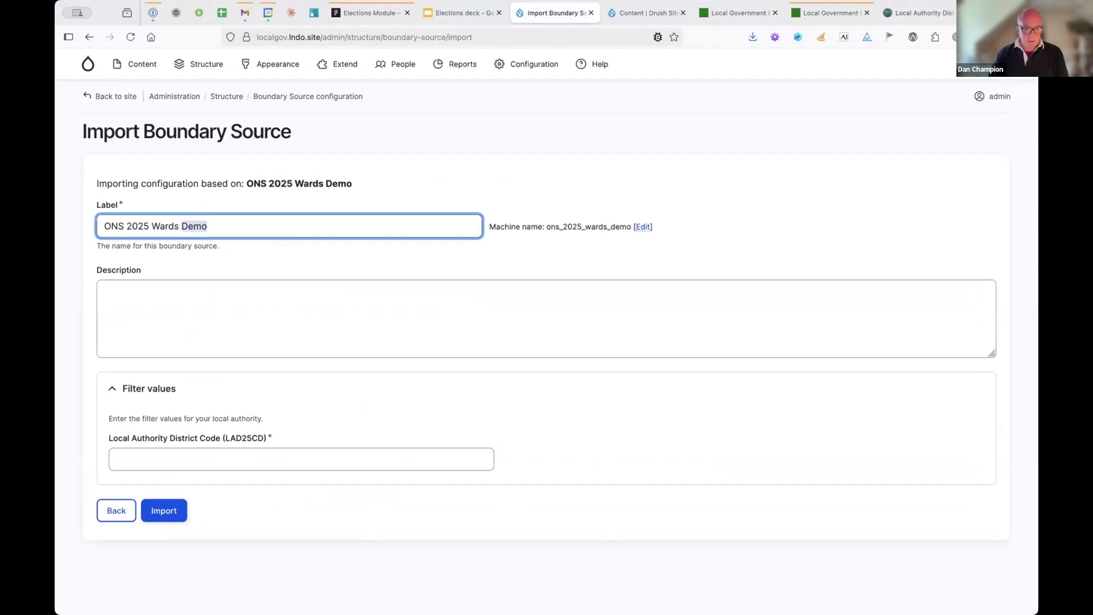
type("Eal")
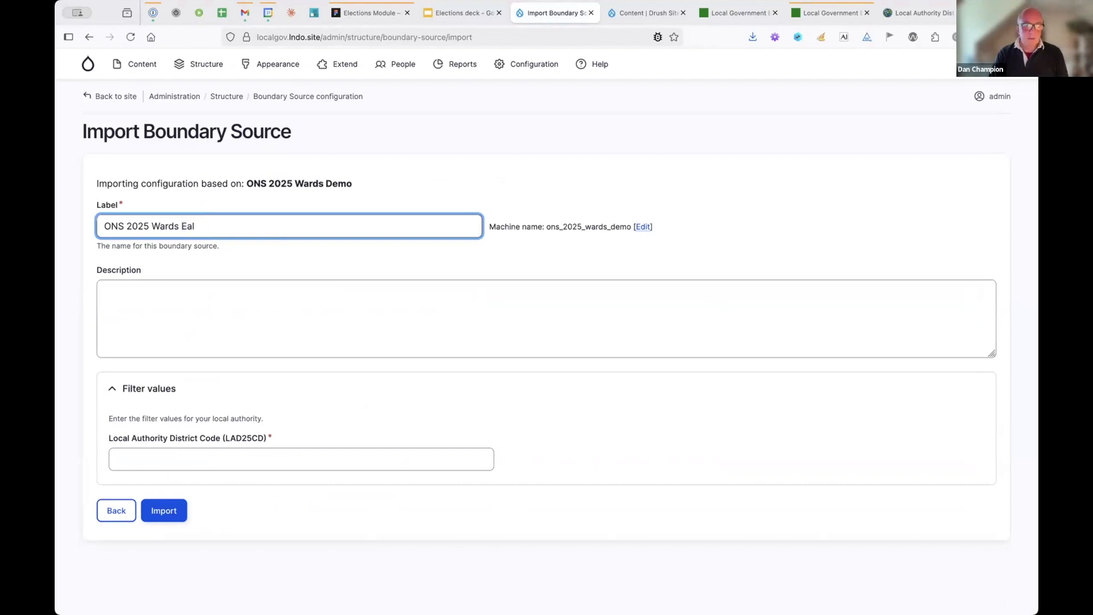
key("BackSpace")
key("BackSpace")
key("BackSpace")
type("Walsall")
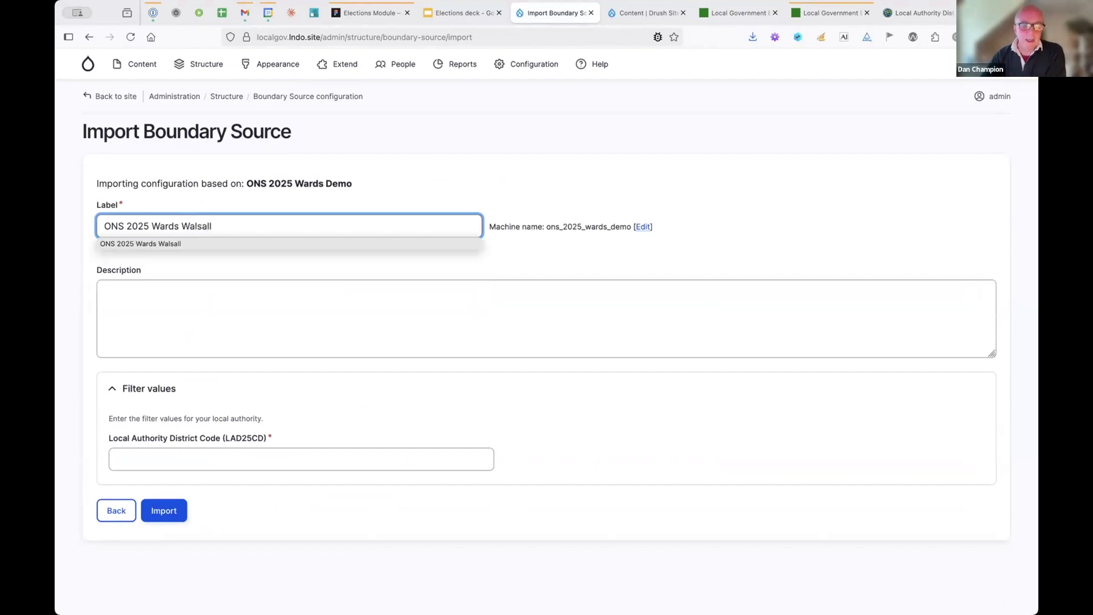
- Copy Walsall's district code E08000030 from the ONS portal for the district code field
left_click(232, 461)
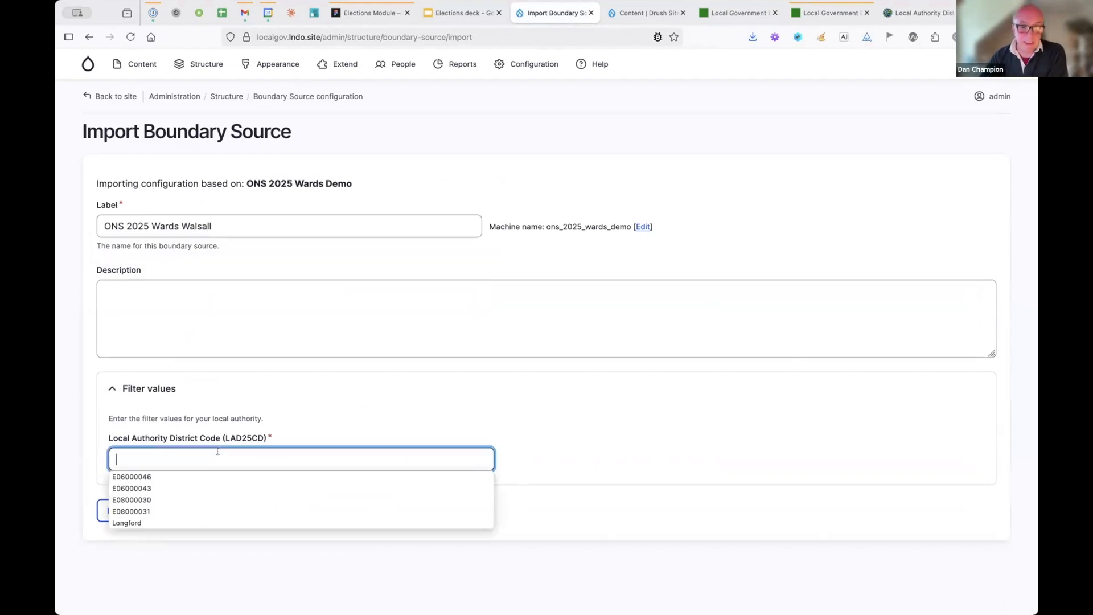
left_click(218, 451)
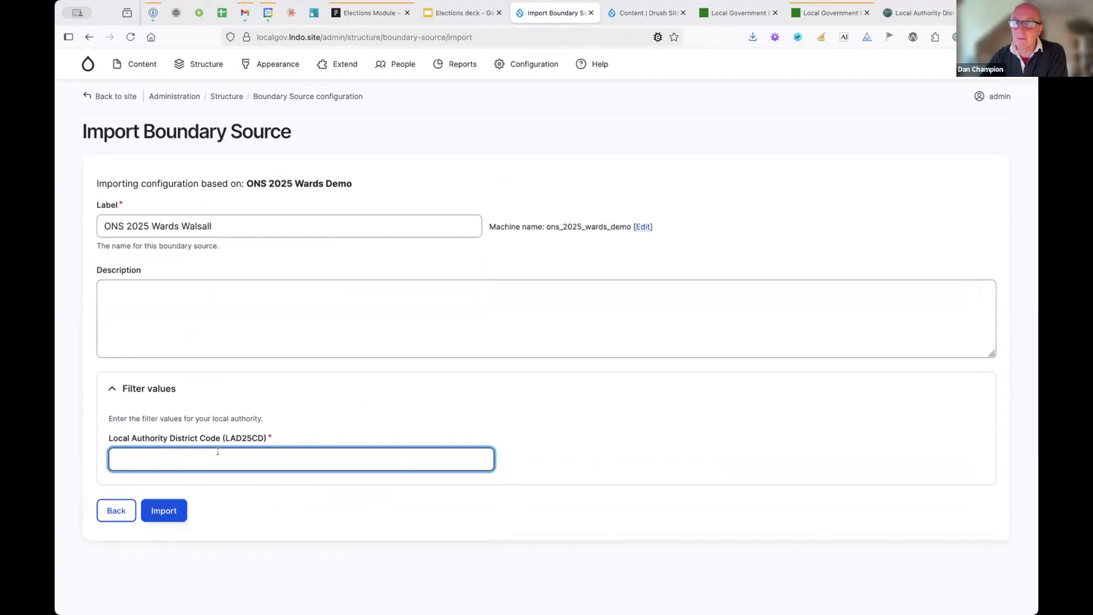
left_click(918, 13)
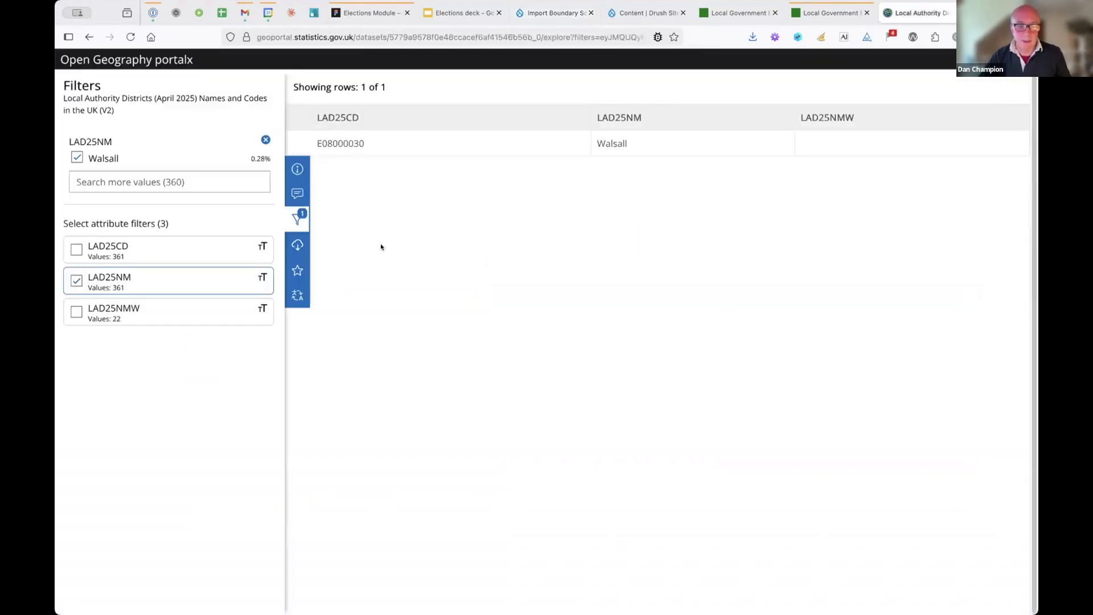
double_click(342, 142)
key("ctrl+c")
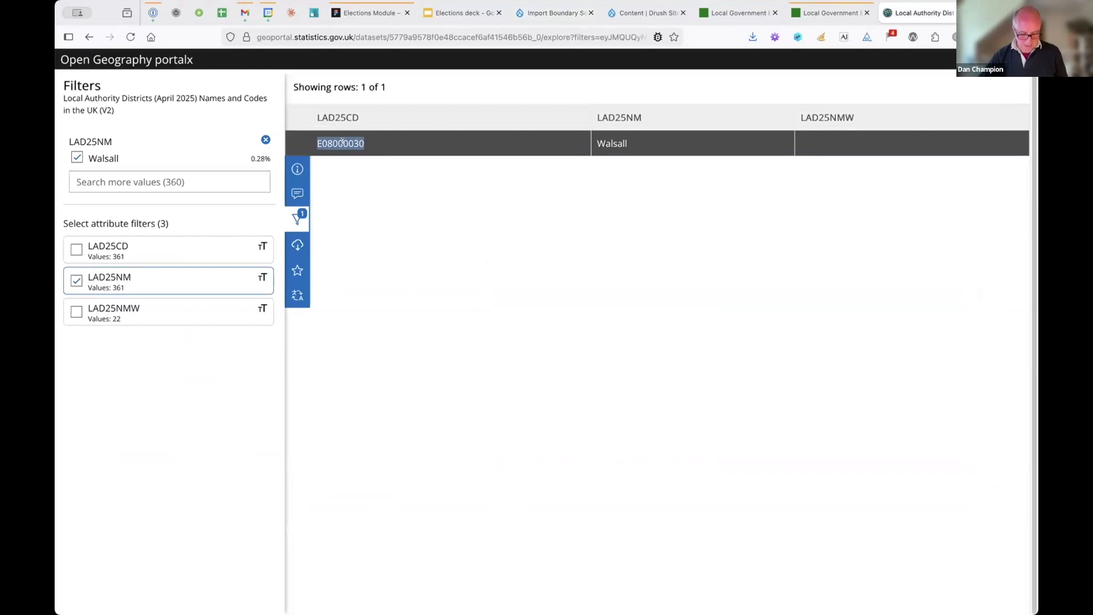
left_click(552, 13)
left_click(195, 442)
- Import the Walsall boundary source with code E08000030, then open Local Government Elections 2025
key("ctrl+v")
key("Return")
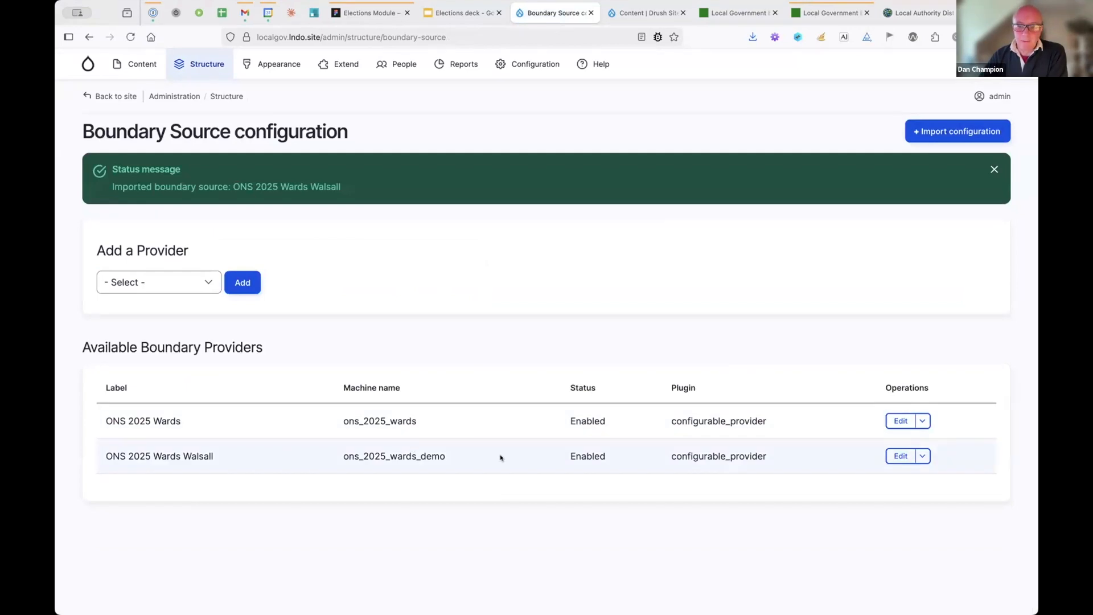
mouse_move(125, 64)
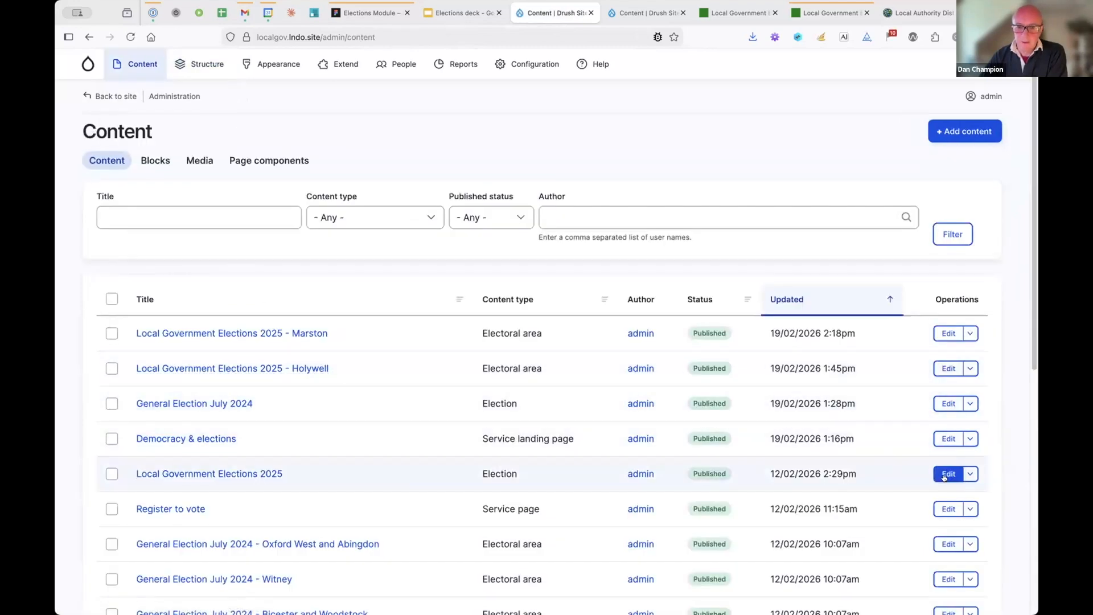
left_click(257, 475)
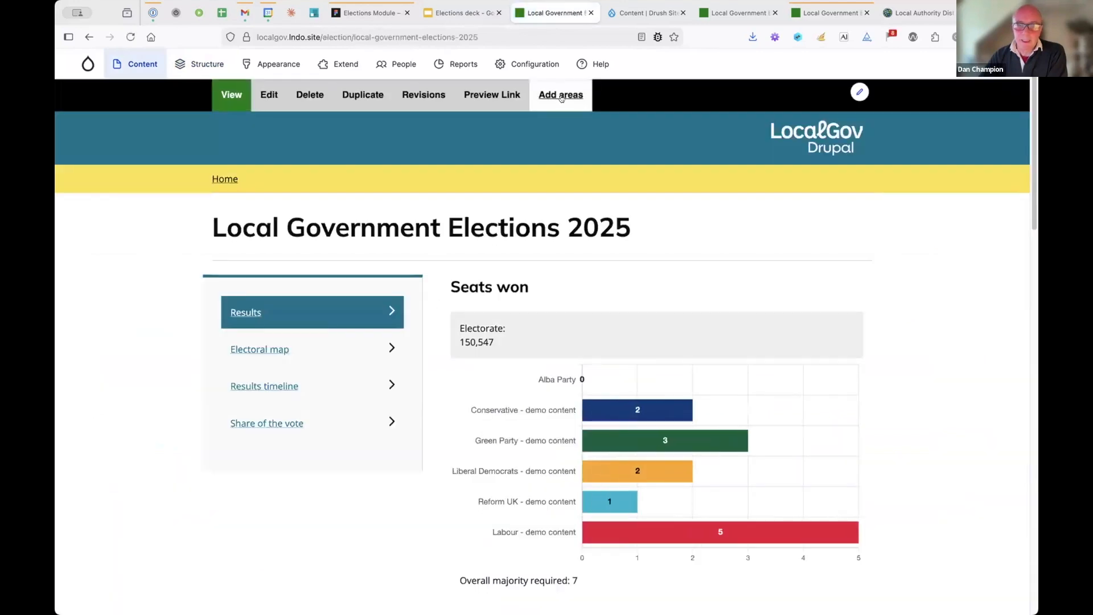
- Add areas from ONS 2025 Wards Walsall, selecting and fetching every ward into the election
left_click(561, 96)
left_click(147, 210)
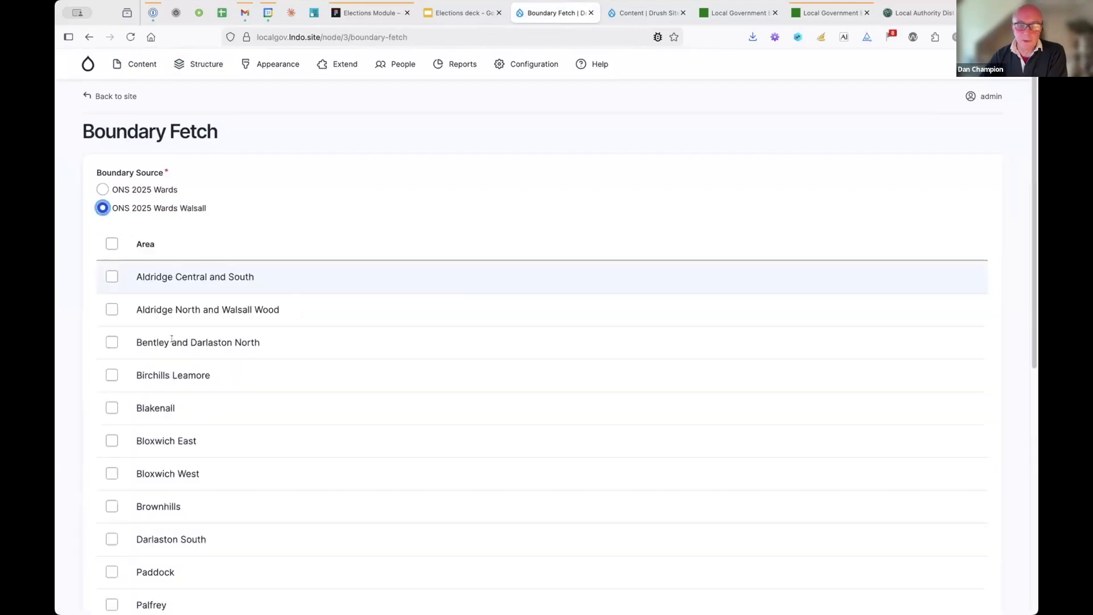
scroll(271, 328, "down", 10)
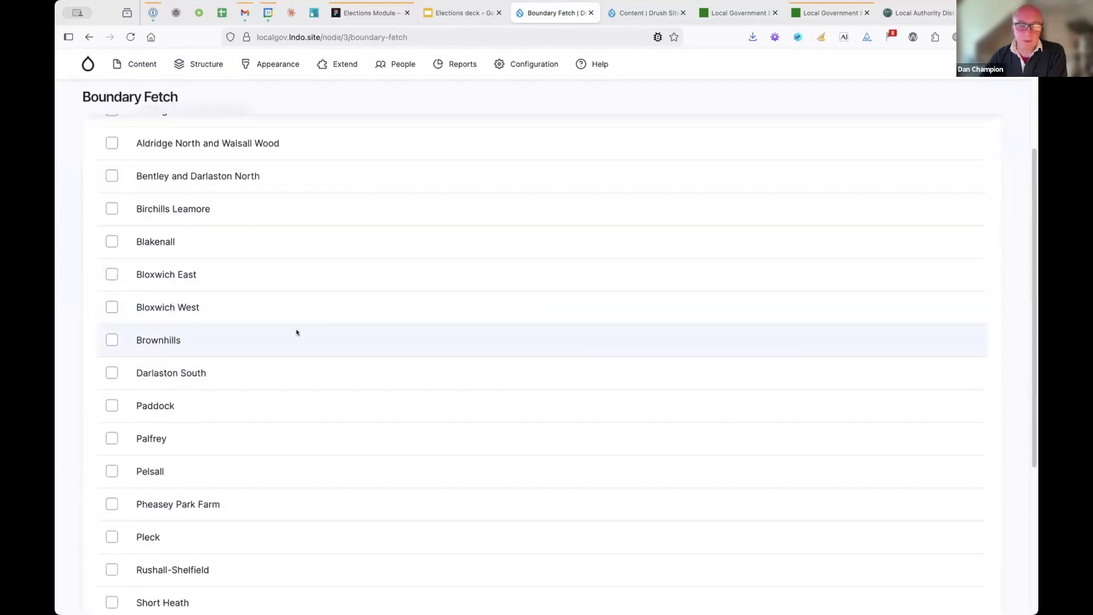
scroll(291, 332, "up", 8)
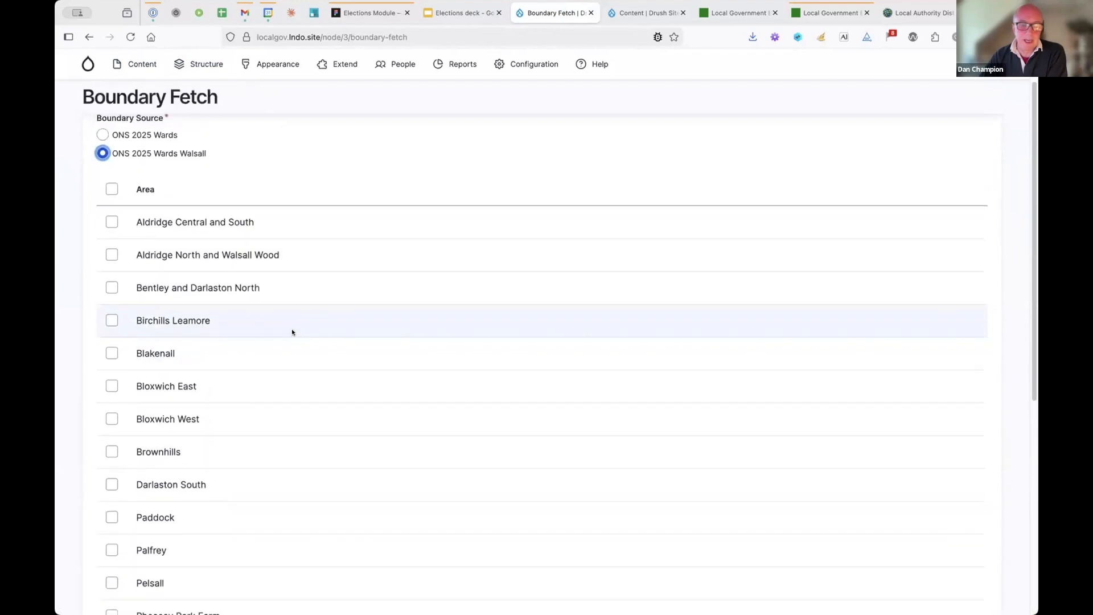
left_click(112, 188)
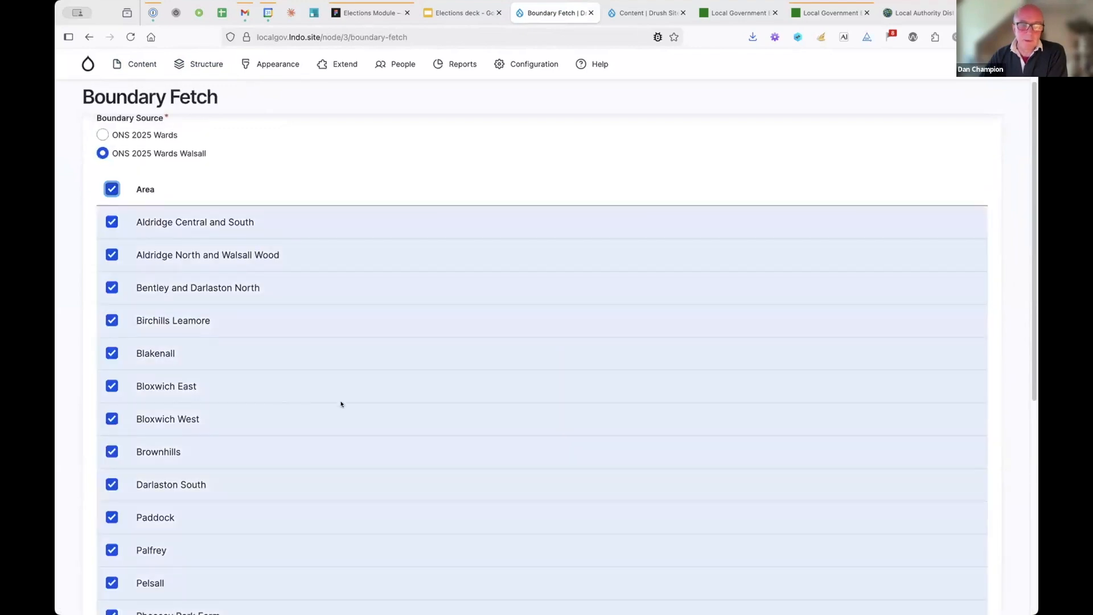
scroll(351, 400, "down", 6)
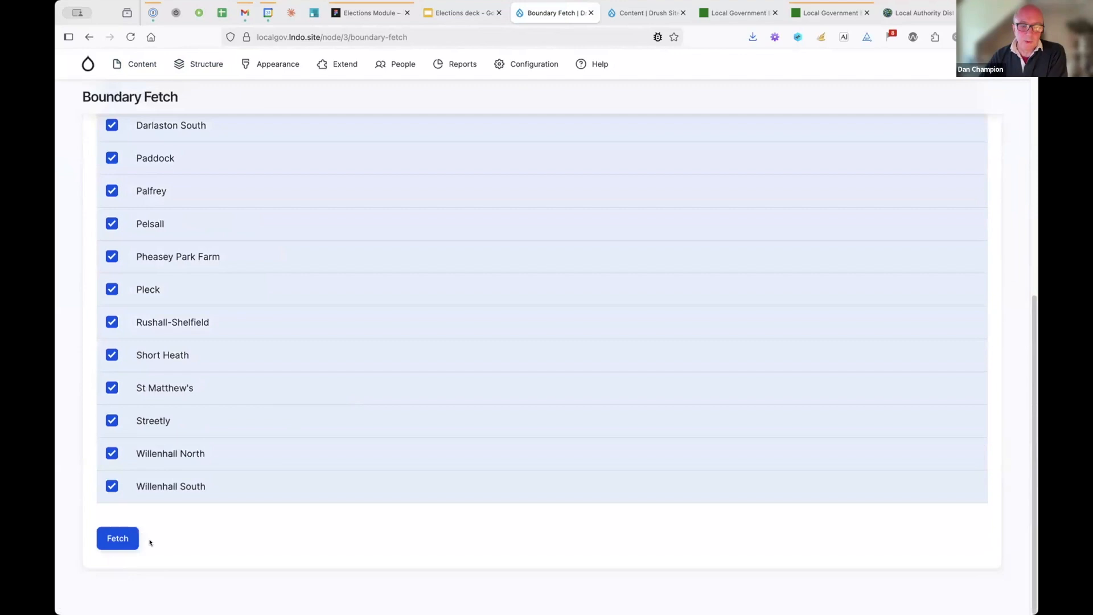
left_click(117, 538)
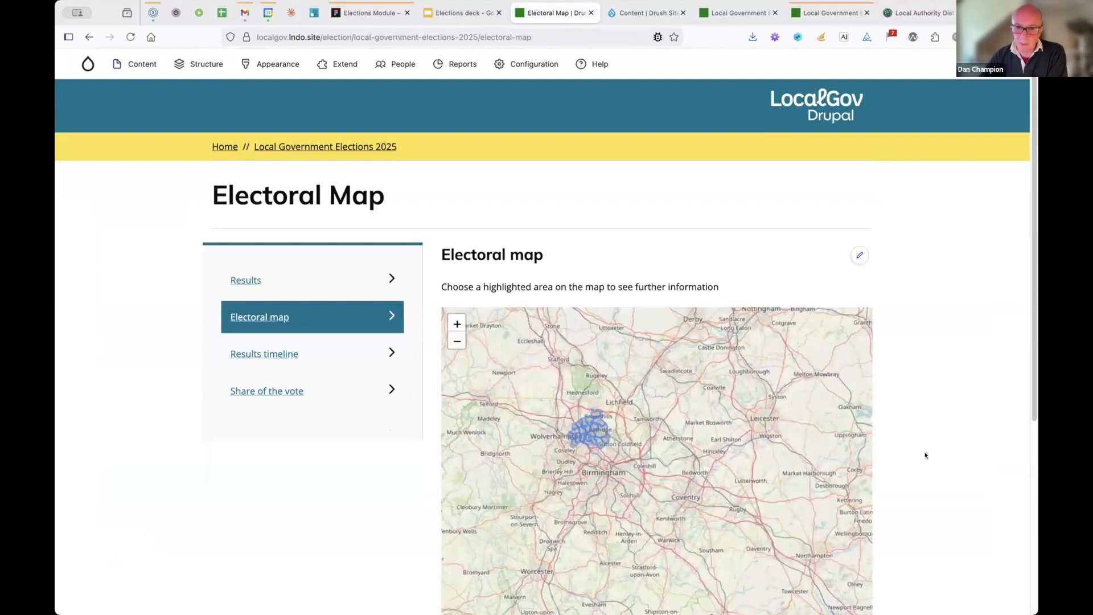
- Zoom the electoral map onto Walsall and view ward details such as Bloxwich East
scroll(598, 296, "down", 3)
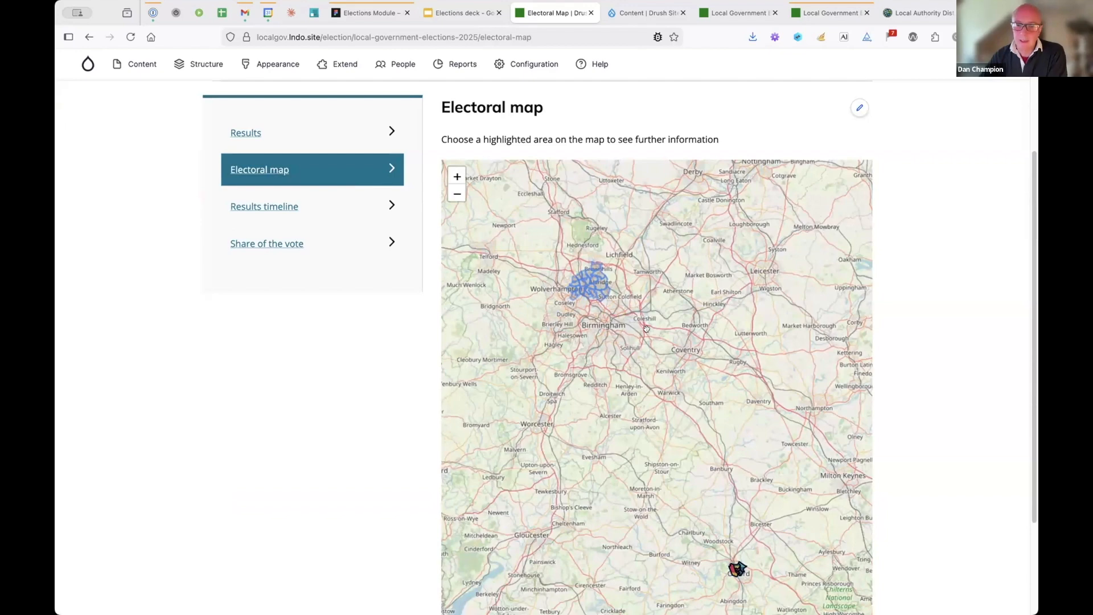
left_click(589, 281)
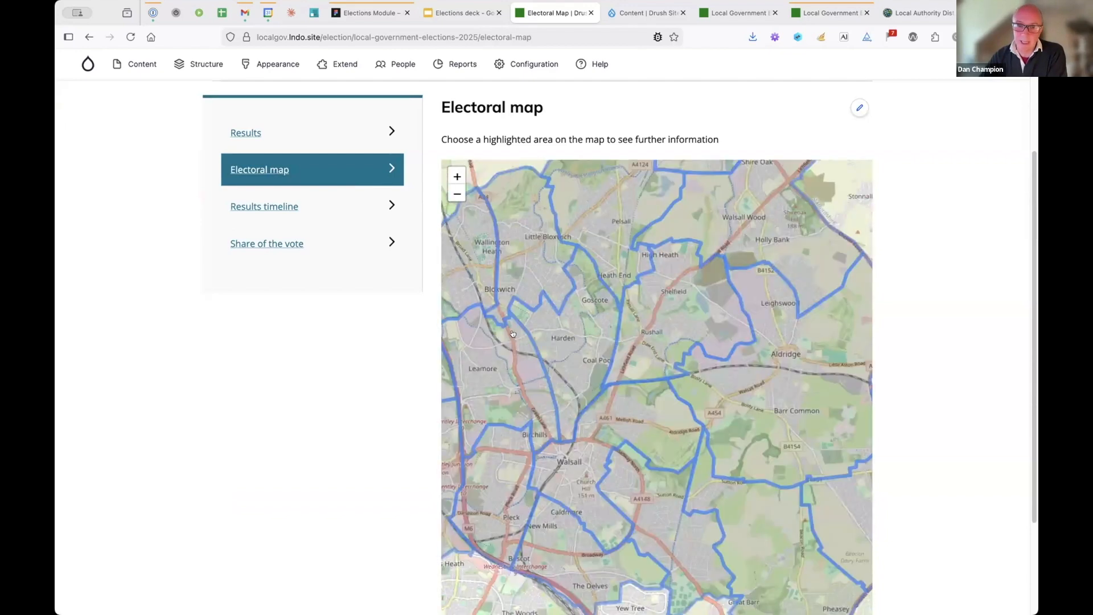
left_click(525, 397)
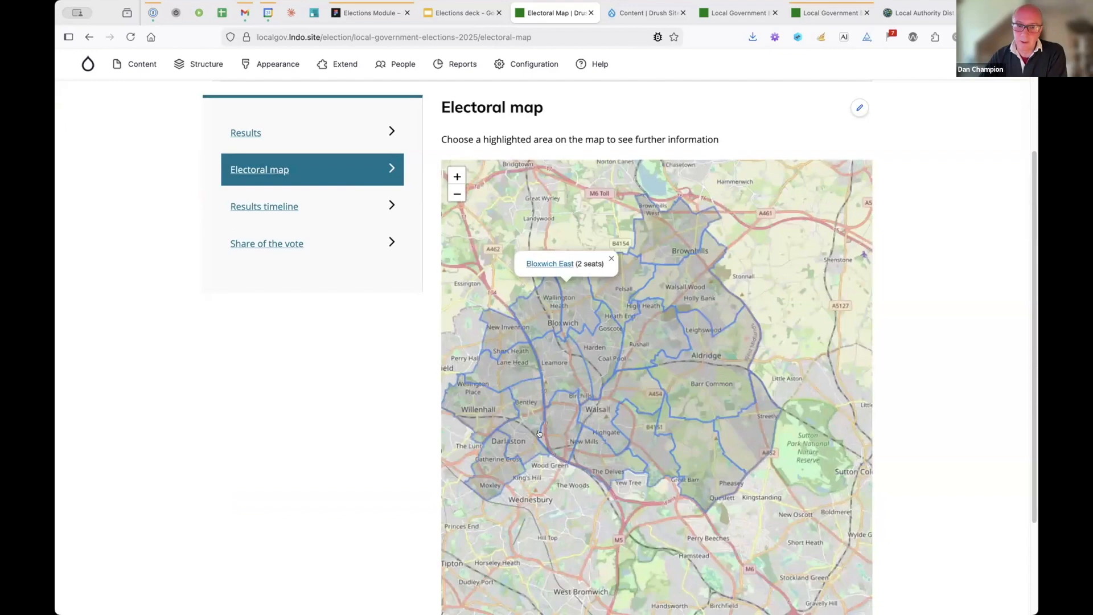
left_click(665, 424)
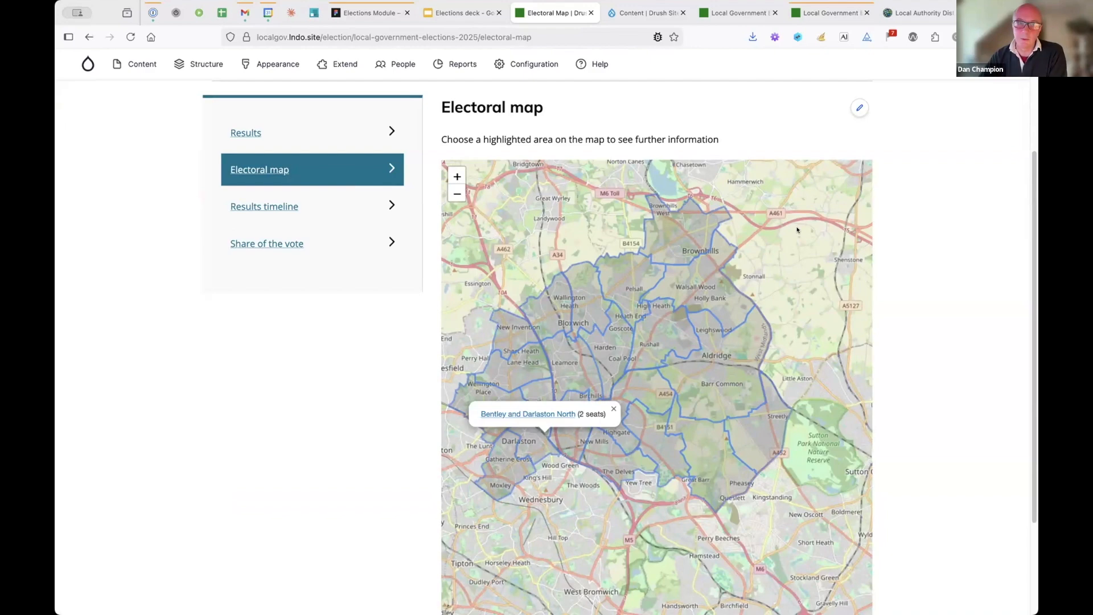
- Glance at the Elections deck slides, then return to the Local Government Elections 2025 page
scroll(740, 223, "up", 3)
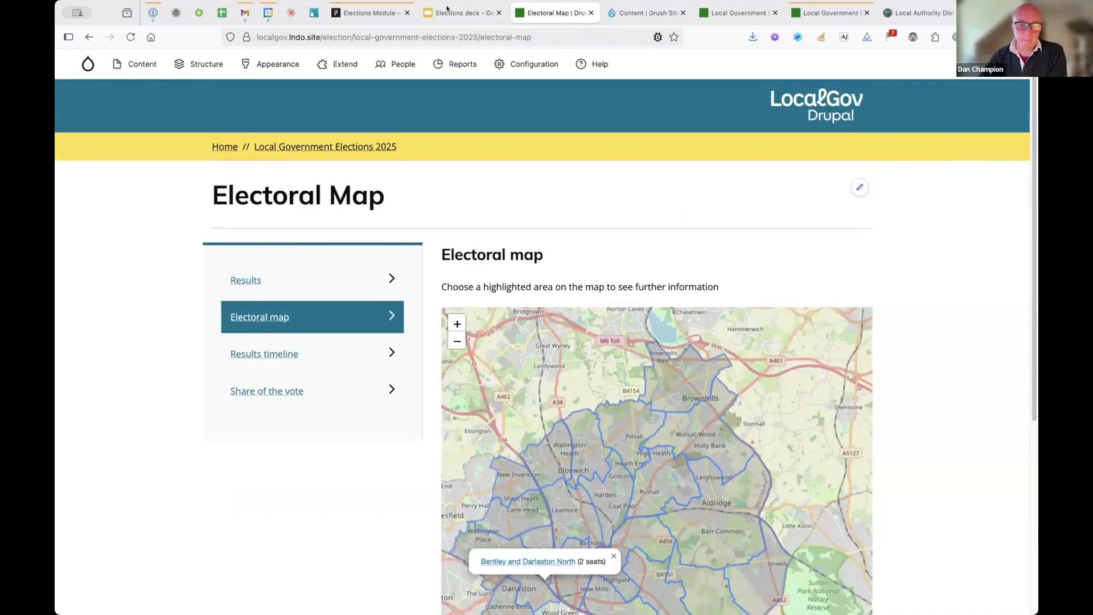
left_click(446, 9)
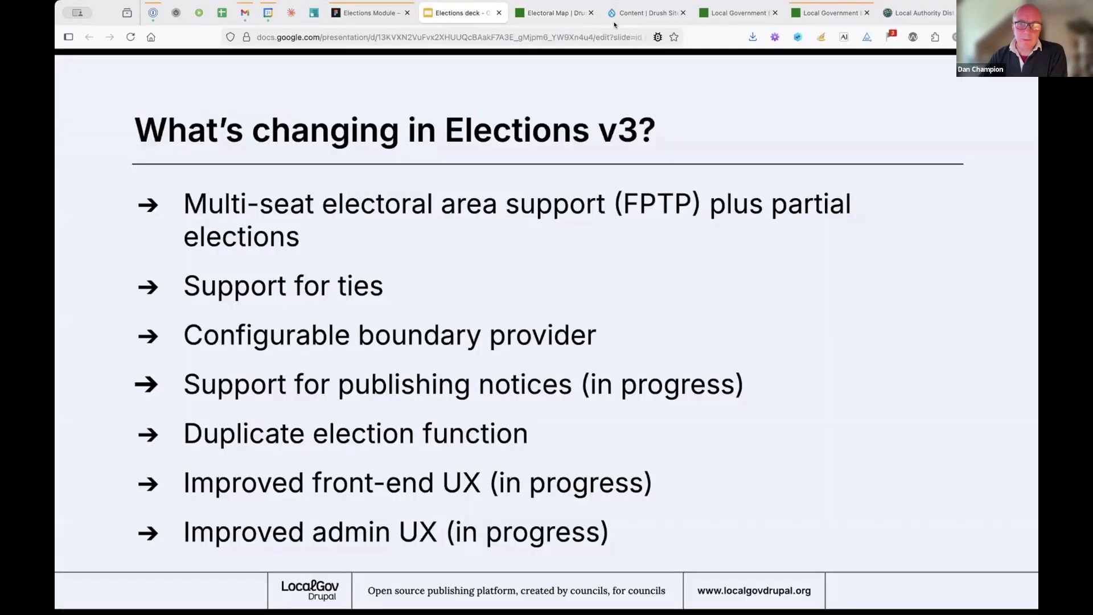
key("ctrl+Tab")
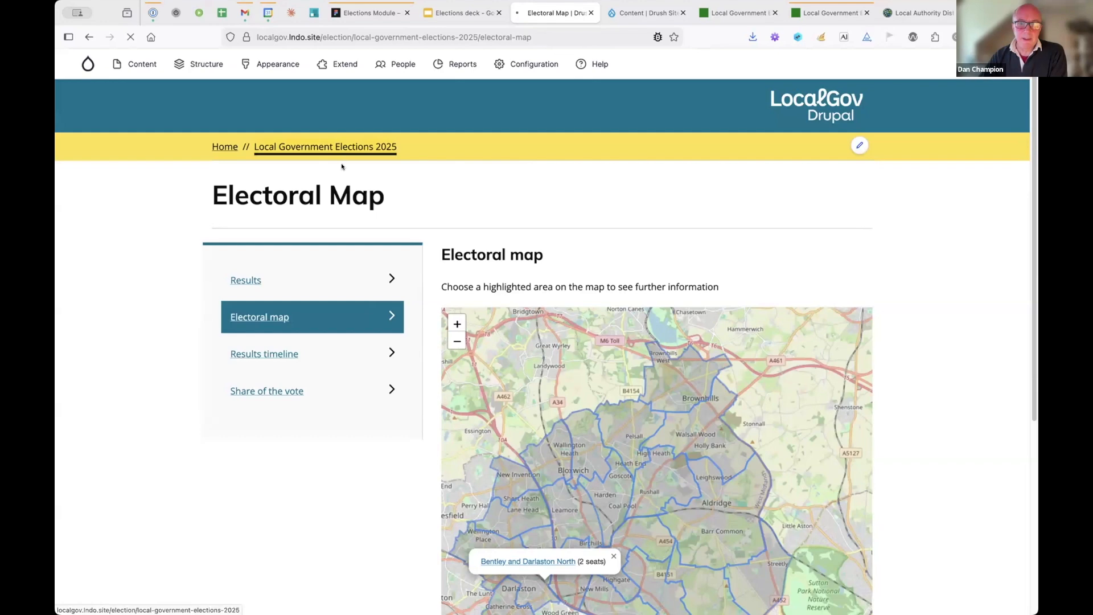
left_click(326, 147)
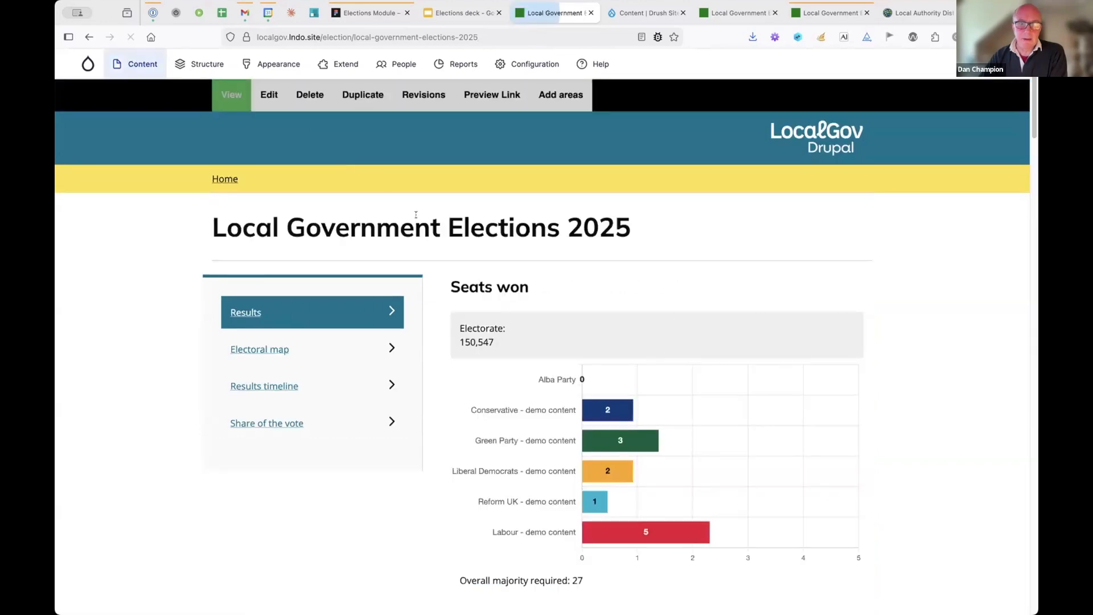
- Start duplicating the election, with 'Local Government Elections 2025 (Copy)' proposed as the new title
left_click(369, 98)
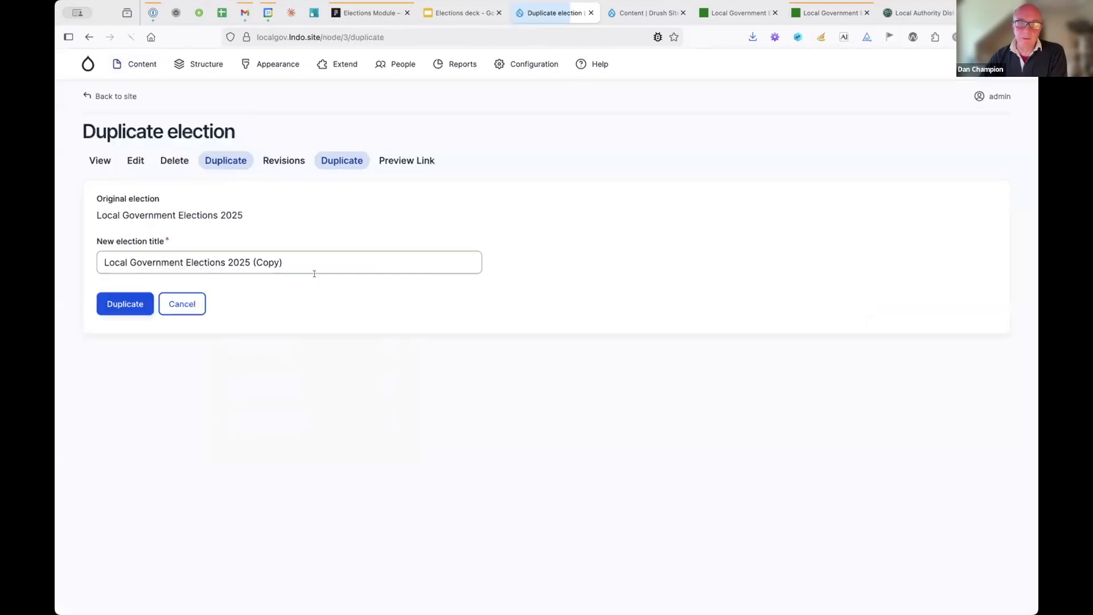
left_click(245, 260, "shift")
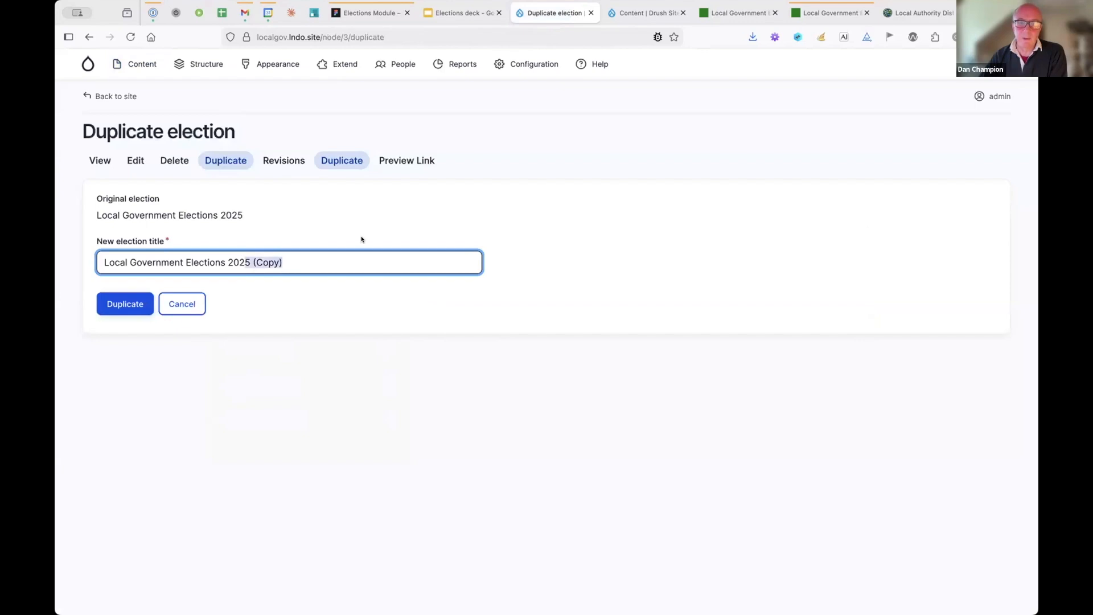